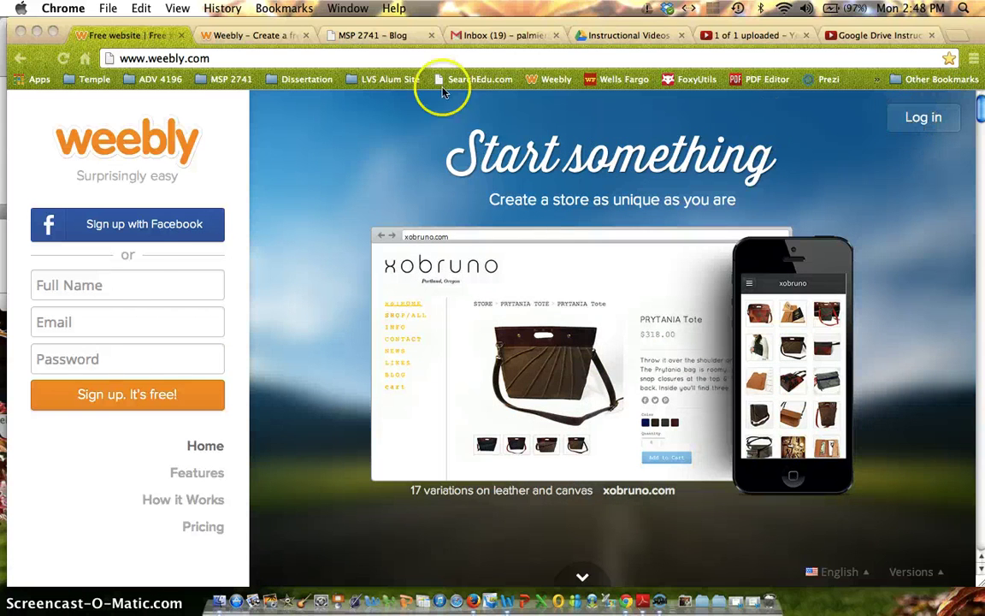
- Examine the pageview and unique visitor statistics of the Lehigh Valley Summerbridge - Alumni site, including its top pages and referring sites
{"action": "left_click", "coordinate": [269, 35]}
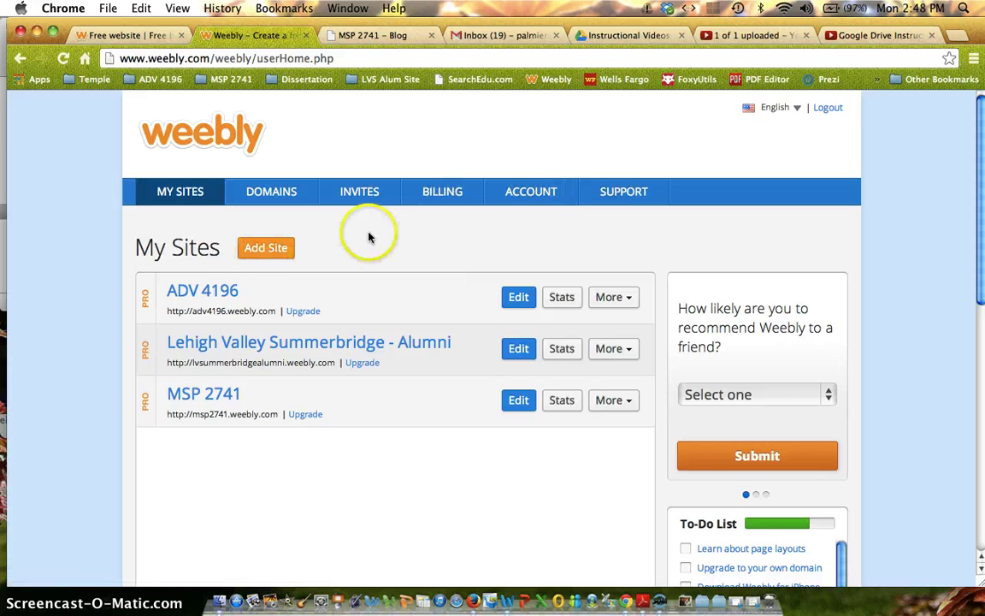
{"action": "scroll", "coordinate": [376, 227], "scroll_direction": "down", "scroll_amount": 1}
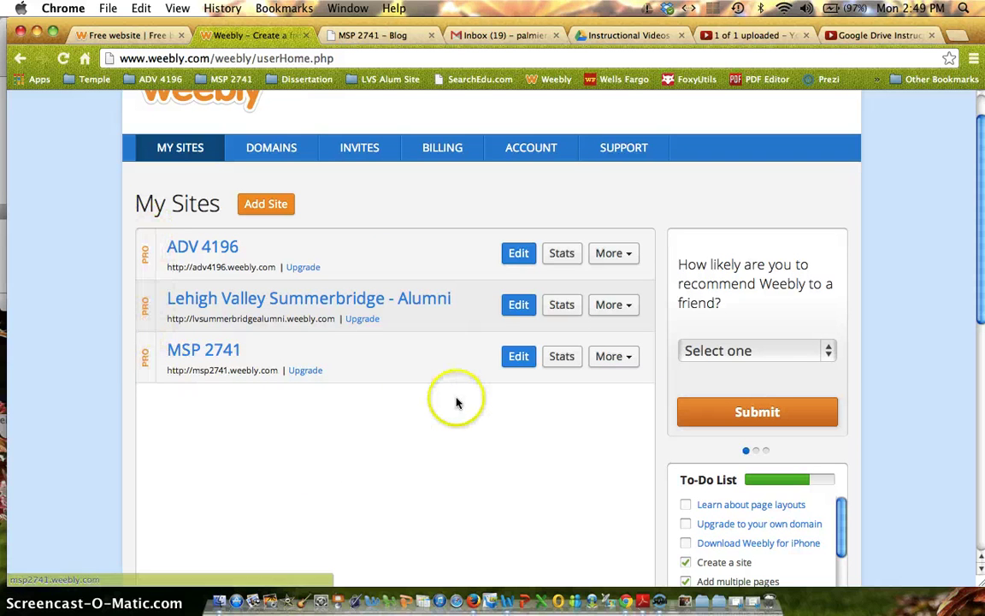
{"action": "left_click", "coordinate": [553, 309]}
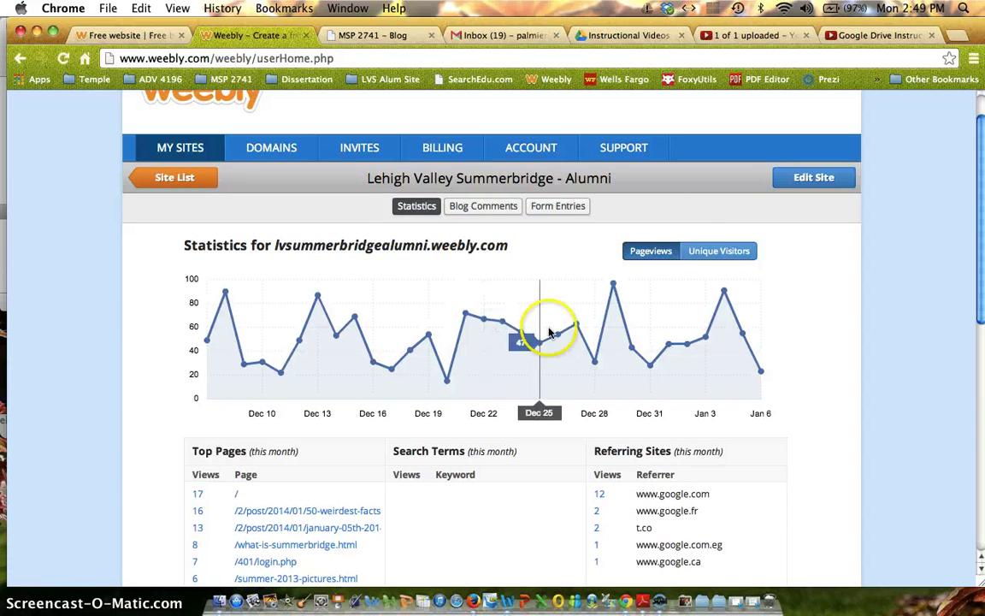
{"action": "left_click", "coordinate": [697, 257]}
{"action": "scroll", "coordinate": [585, 325], "scroll_direction": "down", "scroll_amount": 5}
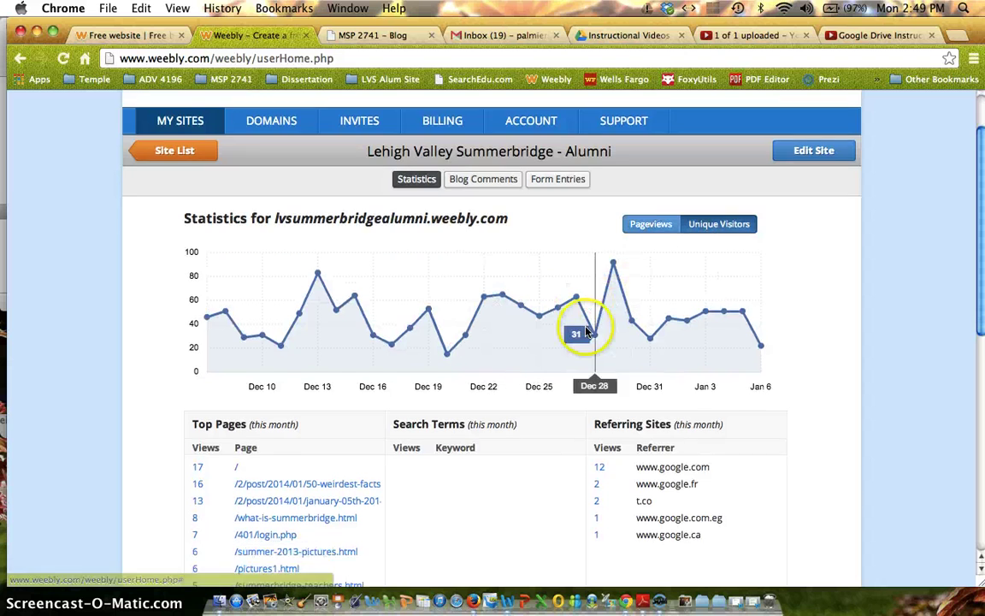
{"action": "scroll", "coordinate": [451, 387], "scroll_direction": "down", "scroll_amount": 3}
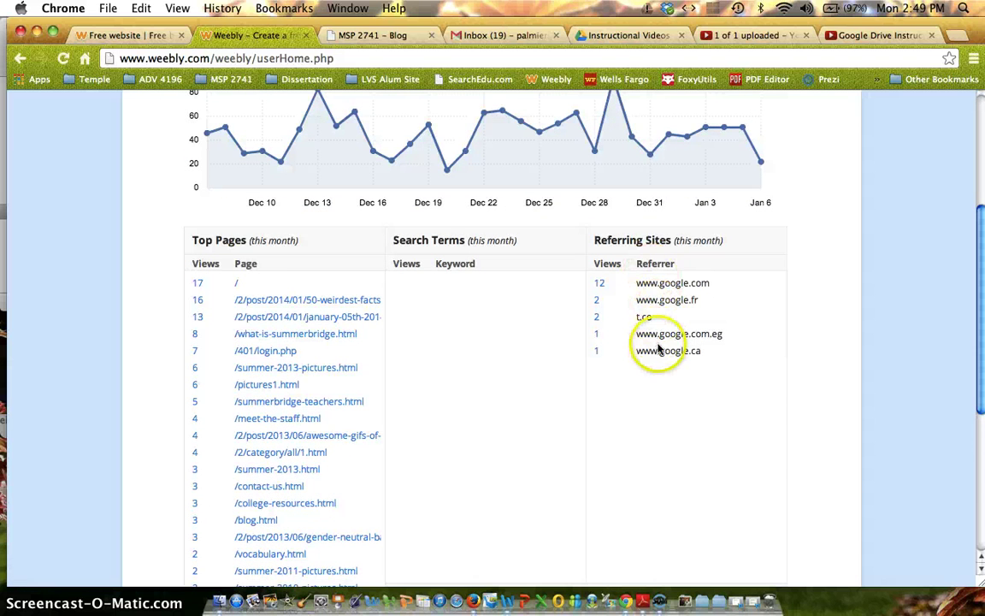
{"action": "scroll", "coordinate": [658, 349], "scroll_direction": "up", "scroll_amount": 4}
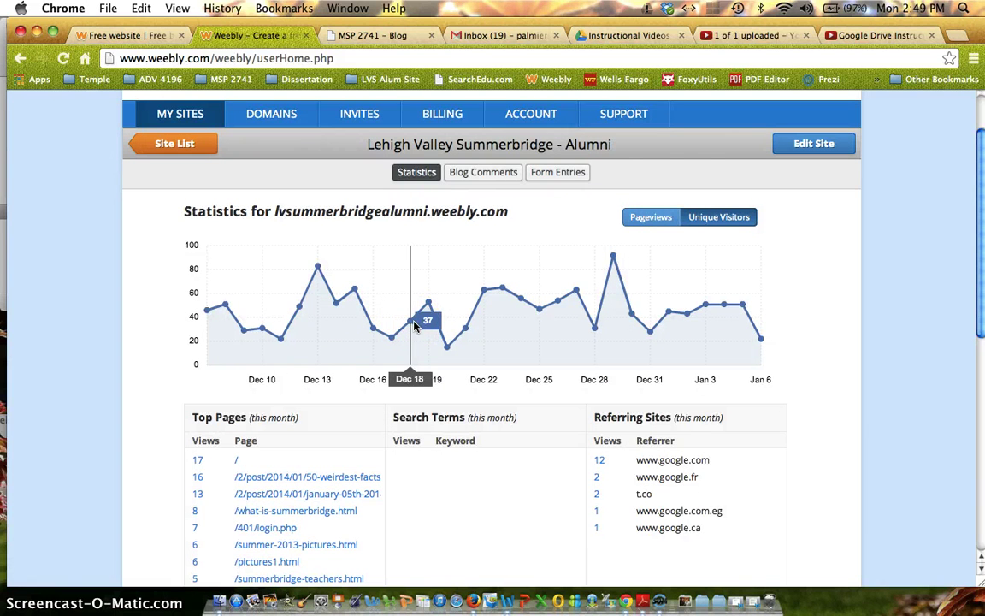
- View the alumni site's blog comments and return to the list of sites
{"action": "left_click", "coordinate": [480, 175]}
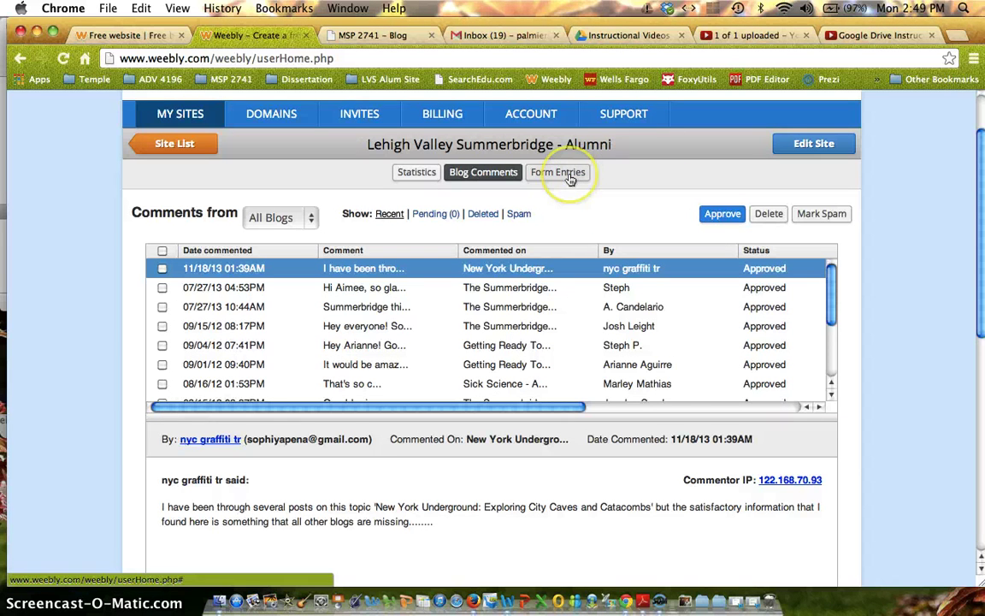
{"action": "left_click", "coordinate": [417, 172]}
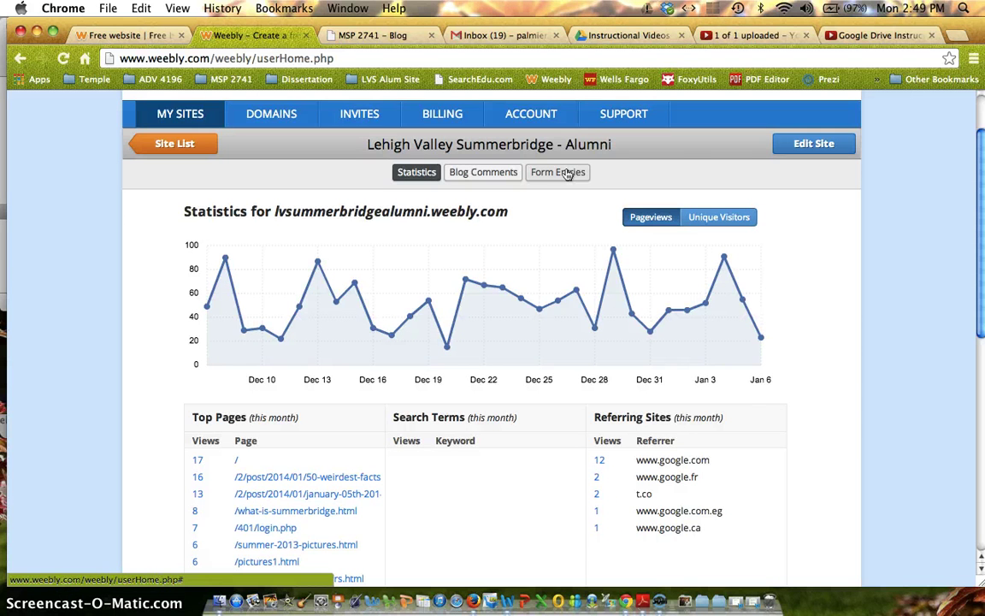
{"action": "left_click", "coordinate": [201, 146]}
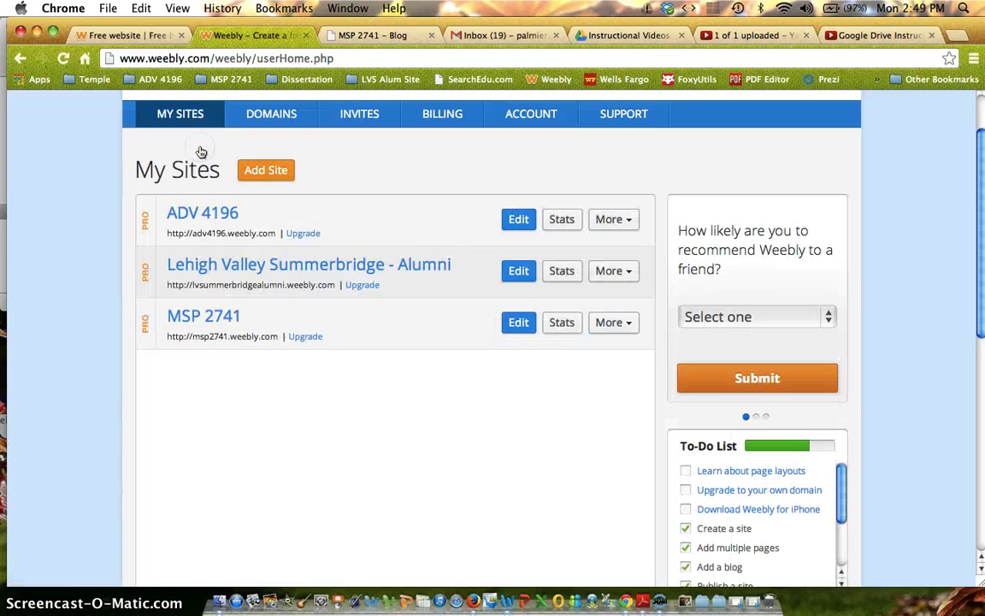
- Open the MSP 2741 site for editing in build mode
{"action": "left_click", "coordinate": [518, 329]}
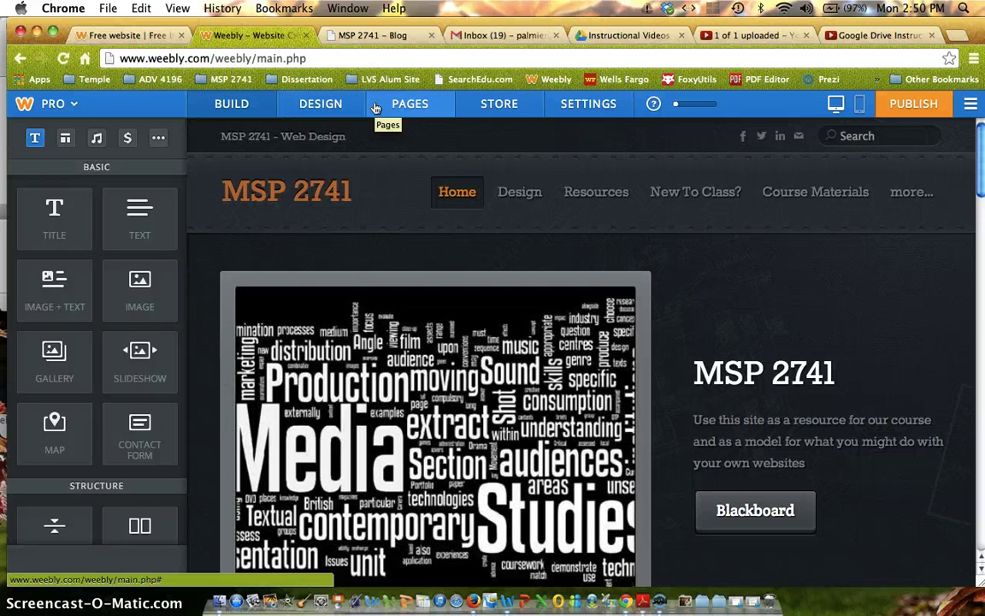
{"action": "left_click", "coordinate": [242, 103]}
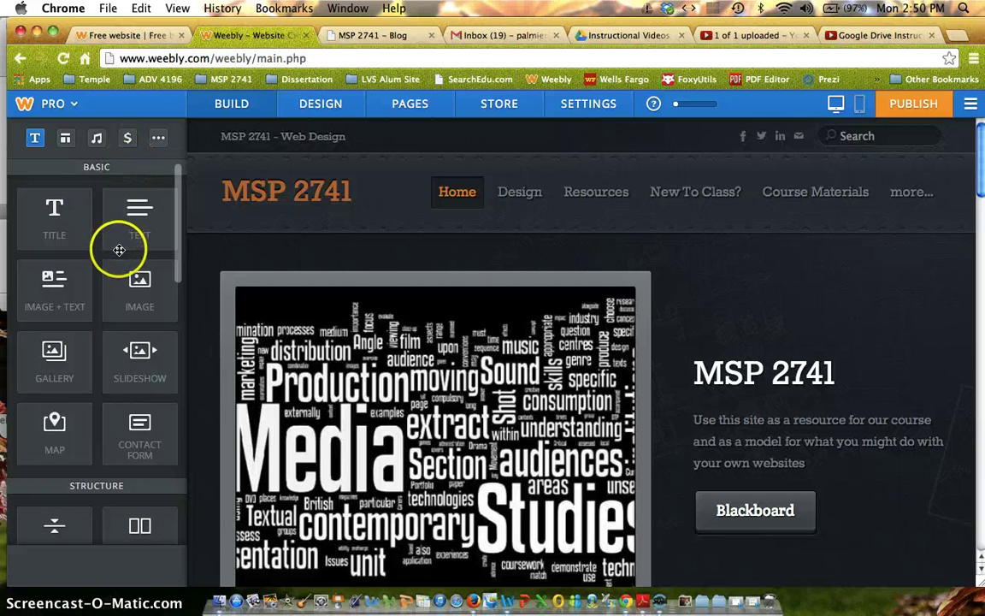
{"action": "scroll", "coordinate": [116, 241], "scroll_direction": "down", "scroll_amount": 3}
{"action": "scroll", "coordinate": [118, 250], "scroll_direction": "up", "scroll_amount": 3}
- Add a title element between the empty column rows near the end of the home page and start editing it
{"action": "scroll", "coordinate": [389, 345], "scroll_direction": "down", "scroll_amount": 15}
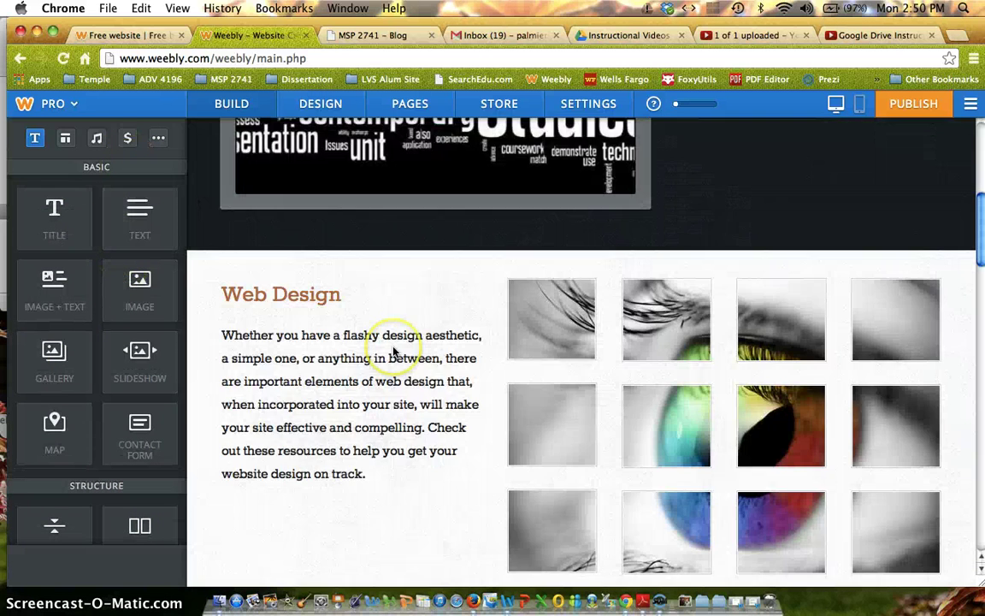
{"action": "scroll", "coordinate": [393, 351], "scroll_direction": "down", "scroll_amount": 6}
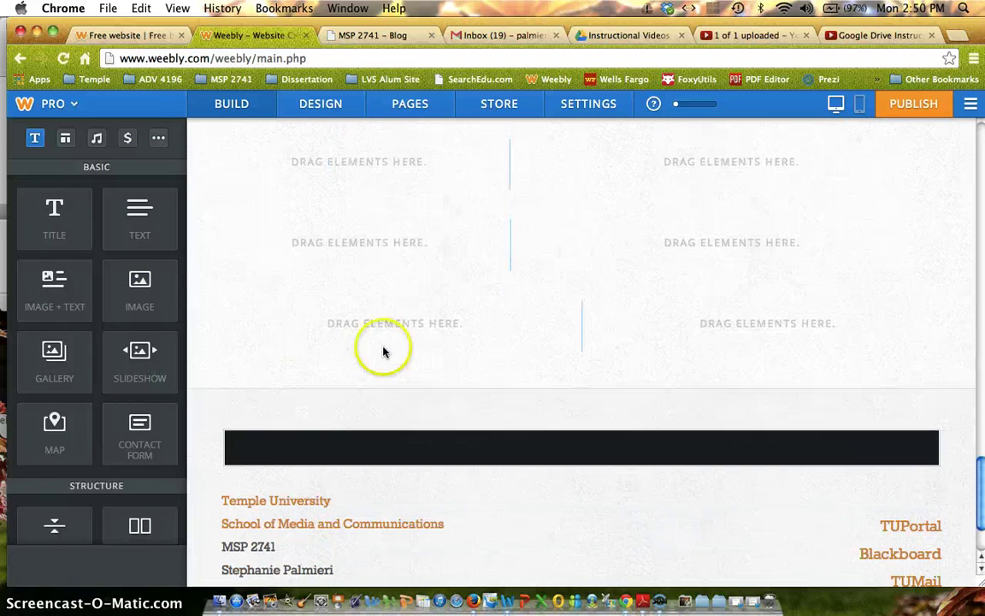
{"action": "left_click_drag", "start_coordinate": [60, 220], "coordinate": [315, 266]}
{"action": "left_click_drag", "start_coordinate": [429, 271], "coordinate": [507, 209]}
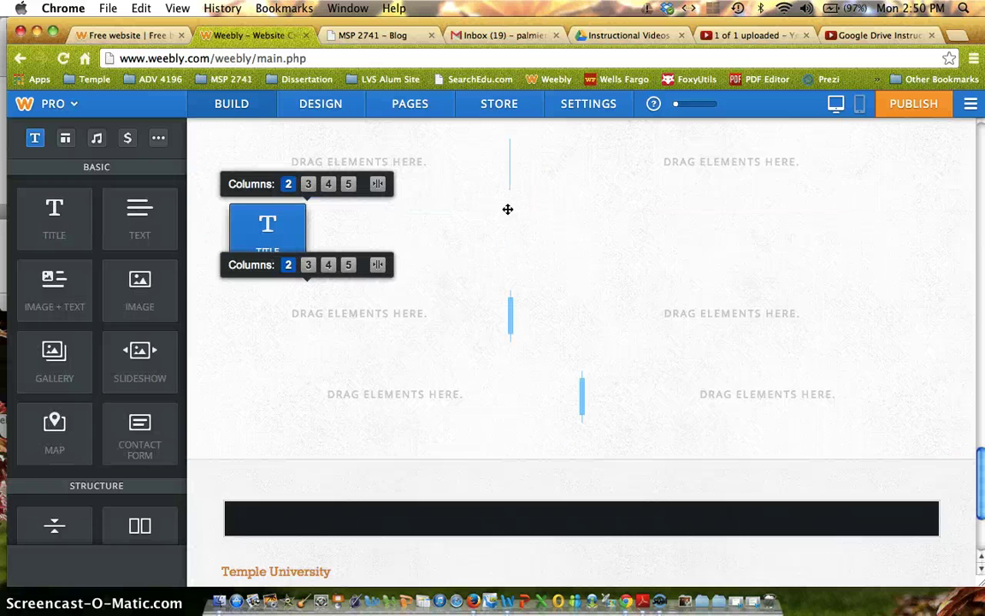
{"action": "left_click", "coordinate": [263, 224]}
{"action": "left_click", "coordinate": [267, 465]}
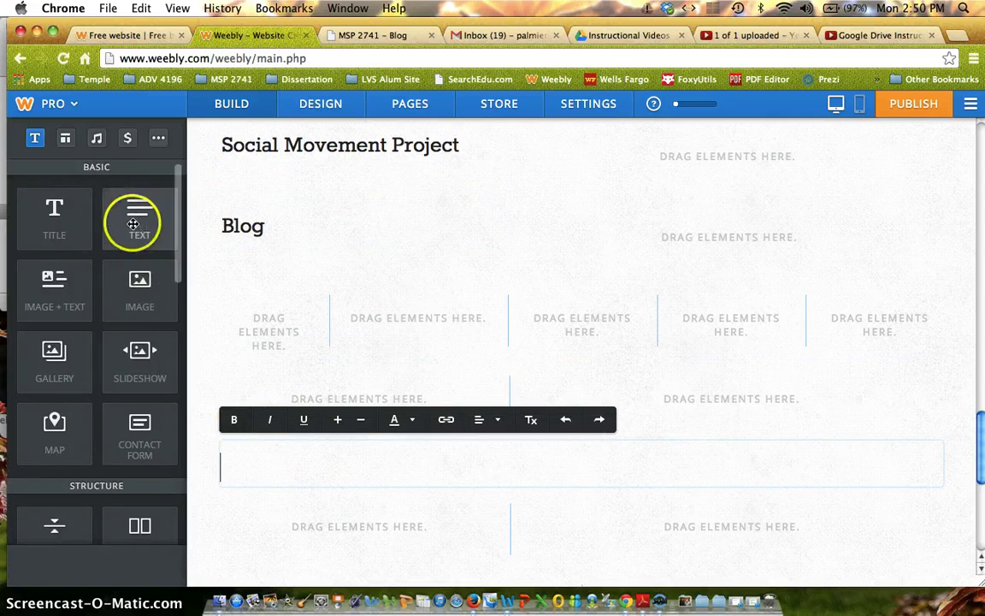
- Add a text element below the new title, enter "Title" as the heading and "text" as the paragraph
{"action": "left_click_drag", "start_coordinate": [135, 225], "coordinate": [307, 351]}
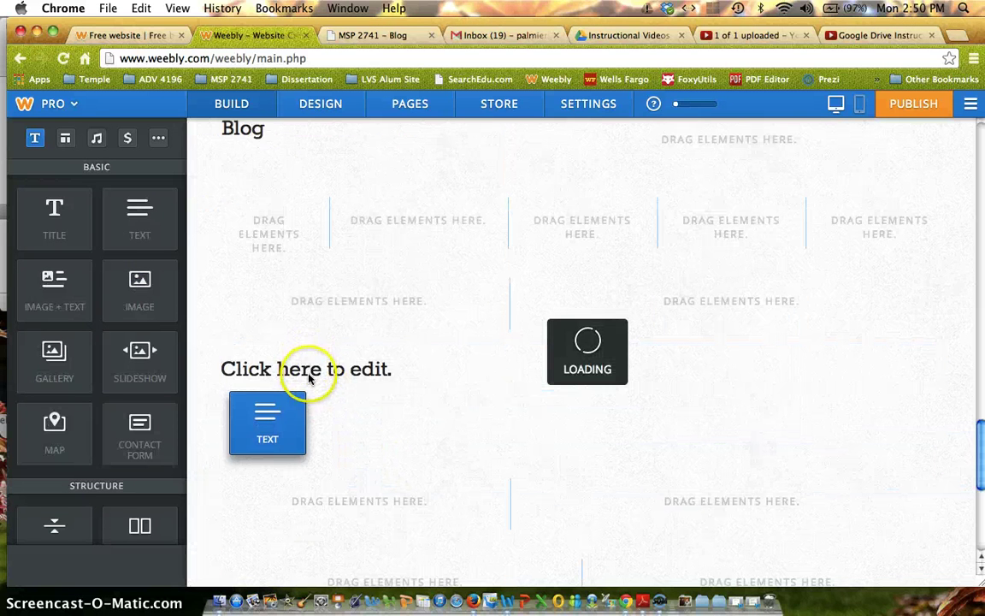
{"action": "left_click", "coordinate": [285, 426]}
{"action": "type", "text": "Ti"}
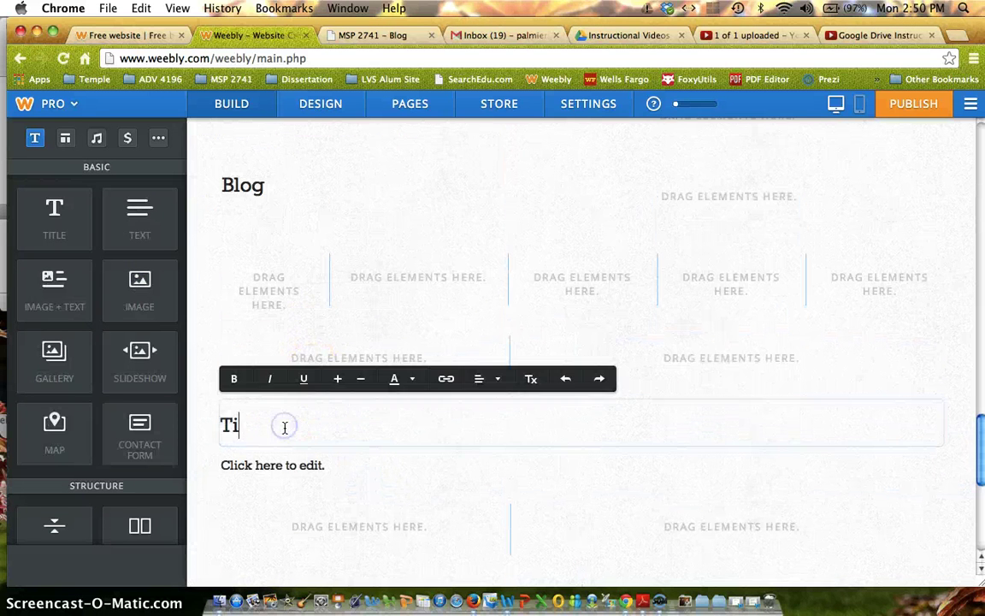
{"action": "type", "text": "tle"}
{"action": "left_click", "coordinate": [433, 460]}
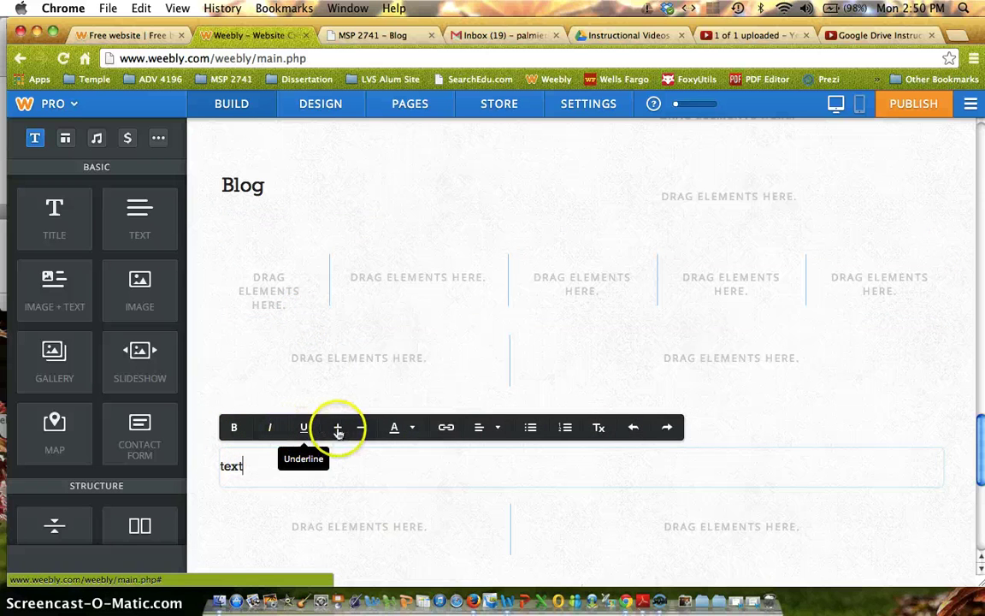
- Select the word "text" in the new paragraph and increase its font size
{"action": "left_click", "coordinate": [239, 475]}
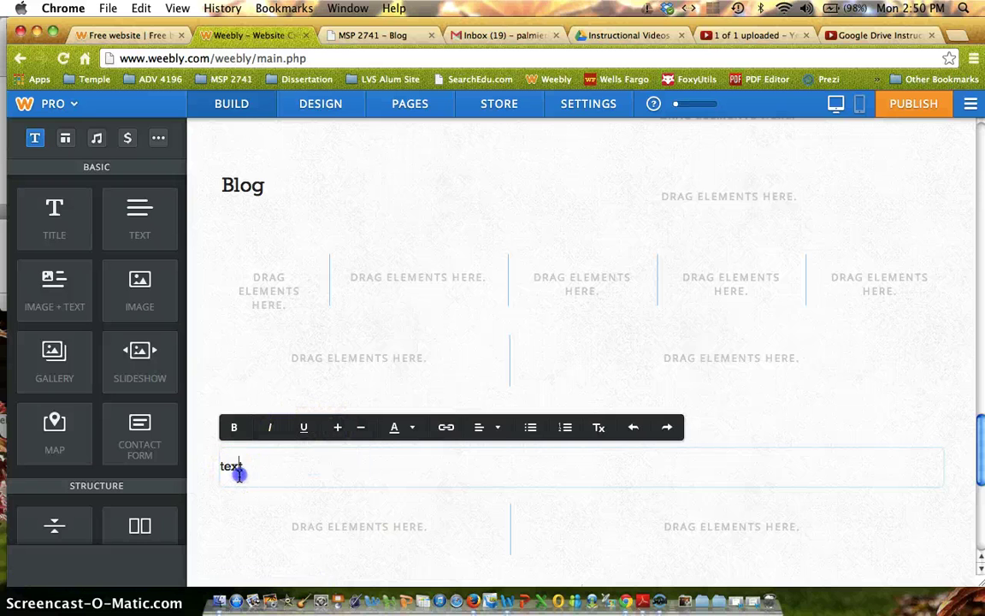
{"action": "double_click", "coordinate": [232, 466]}
{"action": "left_click", "coordinate": [339, 427]}
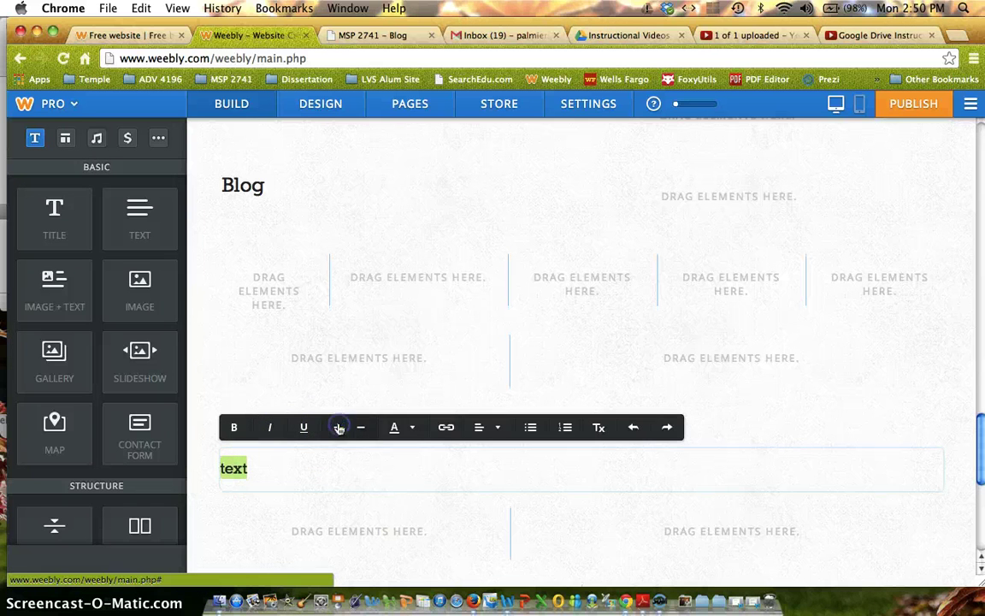
{"action": "left_click", "coordinate": [345, 426]}
{"action": "left_click", "coordinate": [362, 426]}
{"action": "left_click", "coordinate": [361, 427]}
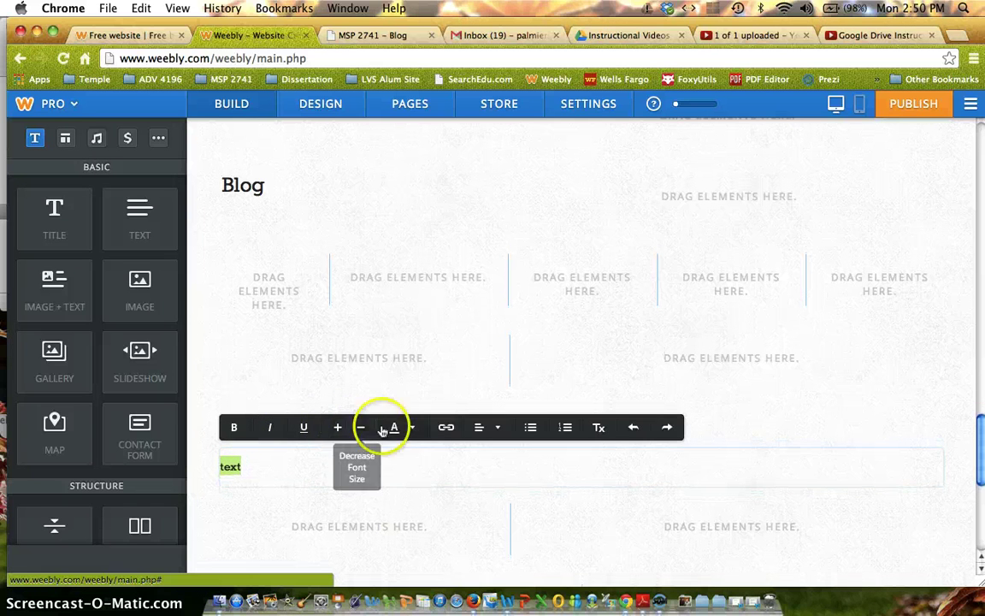
{"action": "left_click", "coordinate": [335, 427]}
- Change the color of the selected word "text" to the custom blue #2b93bf
{"action": "left_click", "coordinate": [394, 426]}
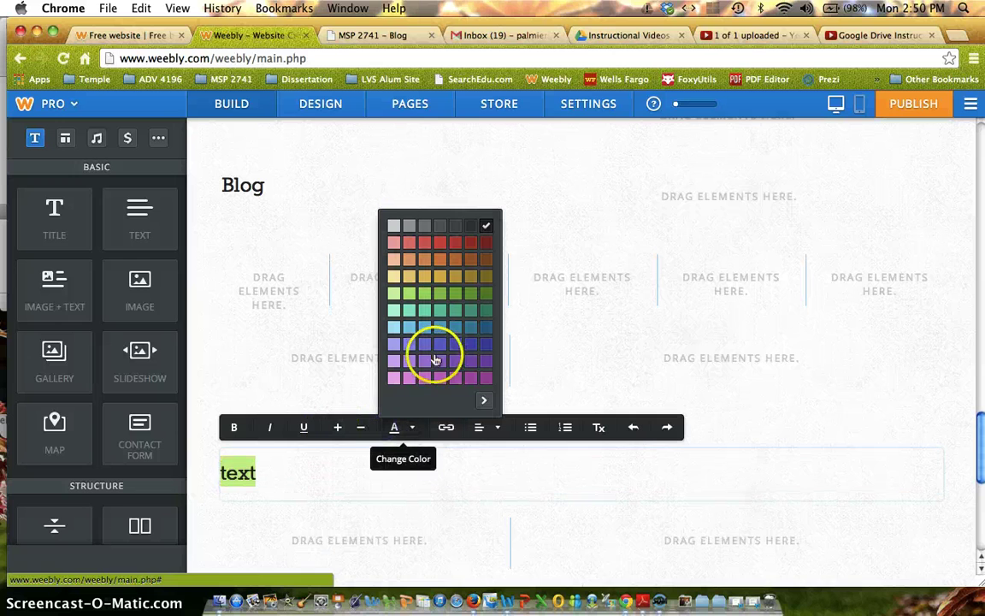
{"action": "left_click", "coordinate": [483, 399]}
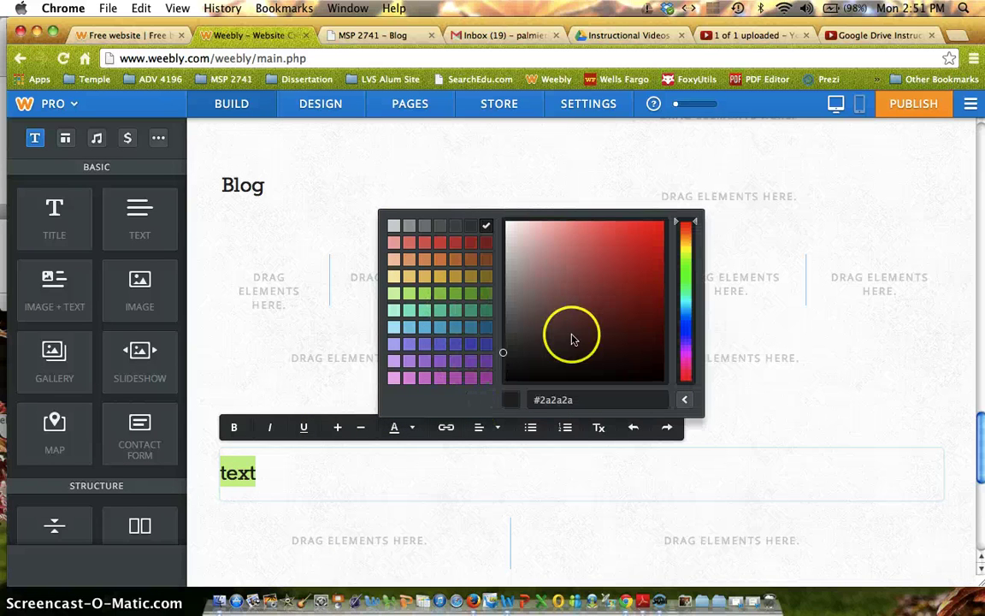
{"action": "left_click", "coordinate": [627, 263]}
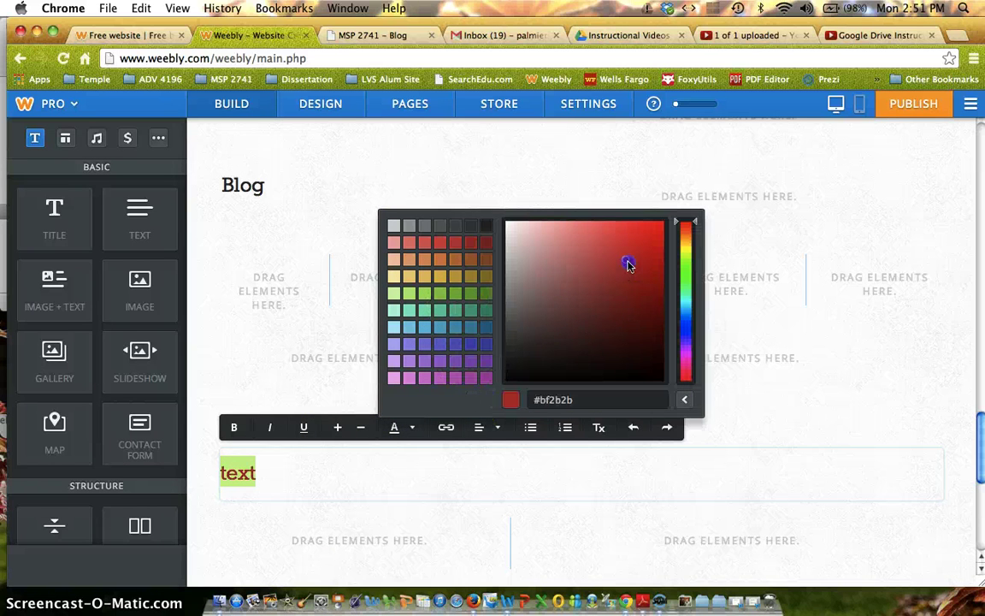
{"action": "left_click", "coordinate": [679, 305]}
{"action": "left_click", "coordinate": [689, 310]}
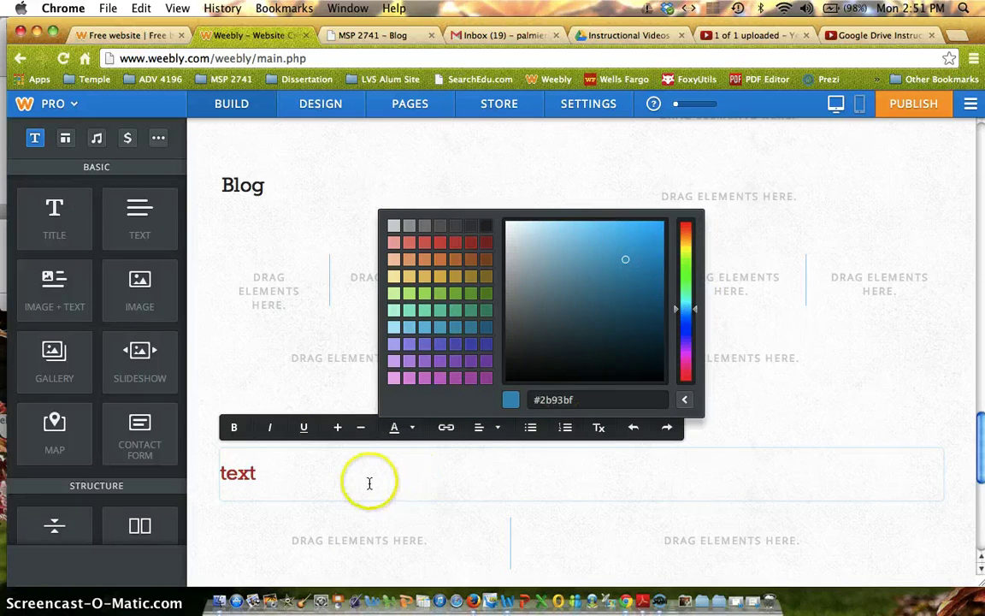
- Examine the link options for the selected text, including the new-window setting and the list of standard pages, and close them without saving
{"action": "left_click", "coordinate": [443, 427]}
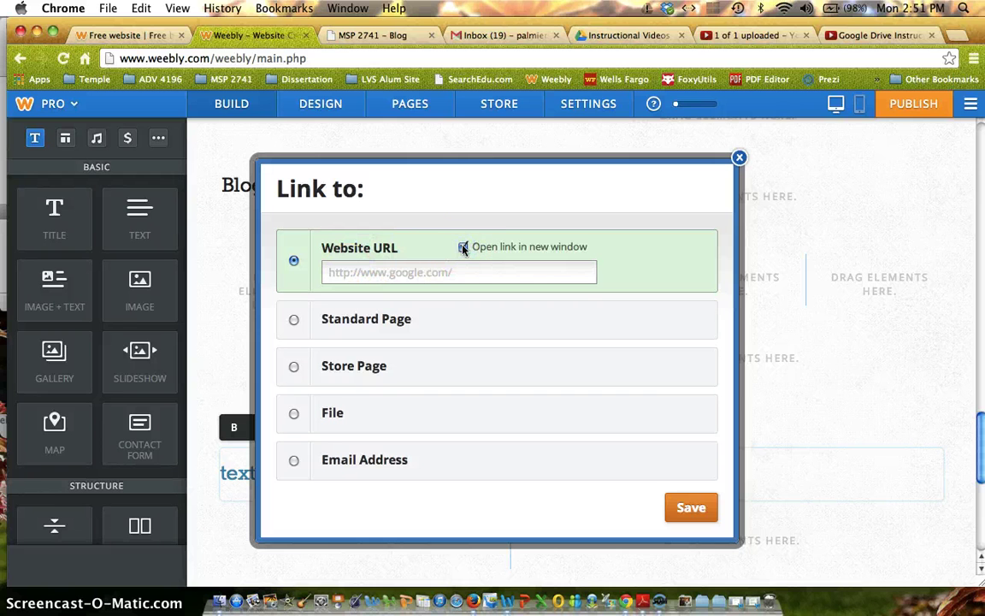
{"action": "left_click", "coordinate": [463, 247]}
{"action": "left_click", "coordinate": [352, 316]}
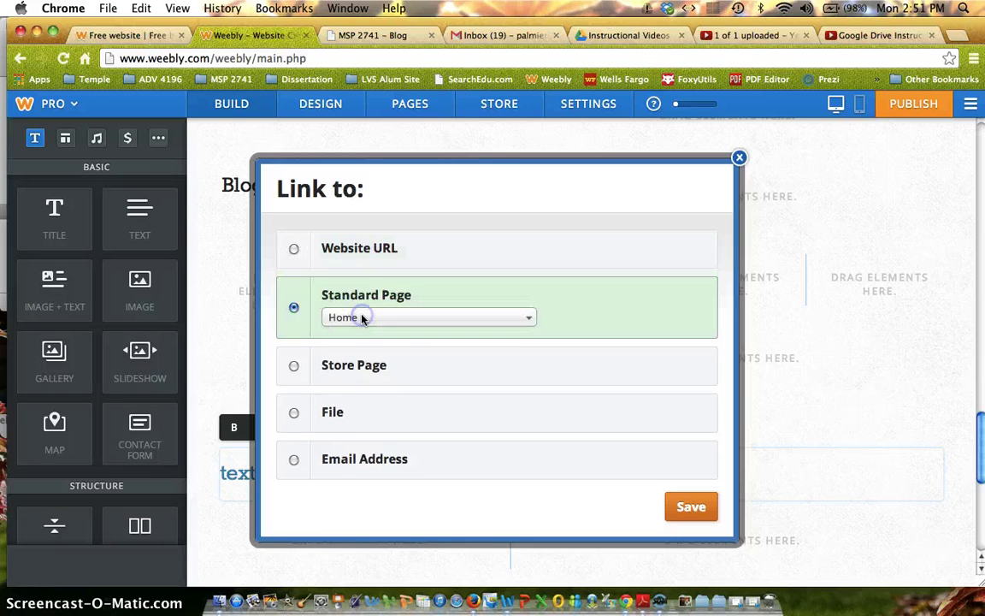
{"action": "left_click", "coordinate": [361, 318]}
{"action": "scroll", "coordinate": [376, 399], "scroll_direction": "down", "scroll_amount": 5}
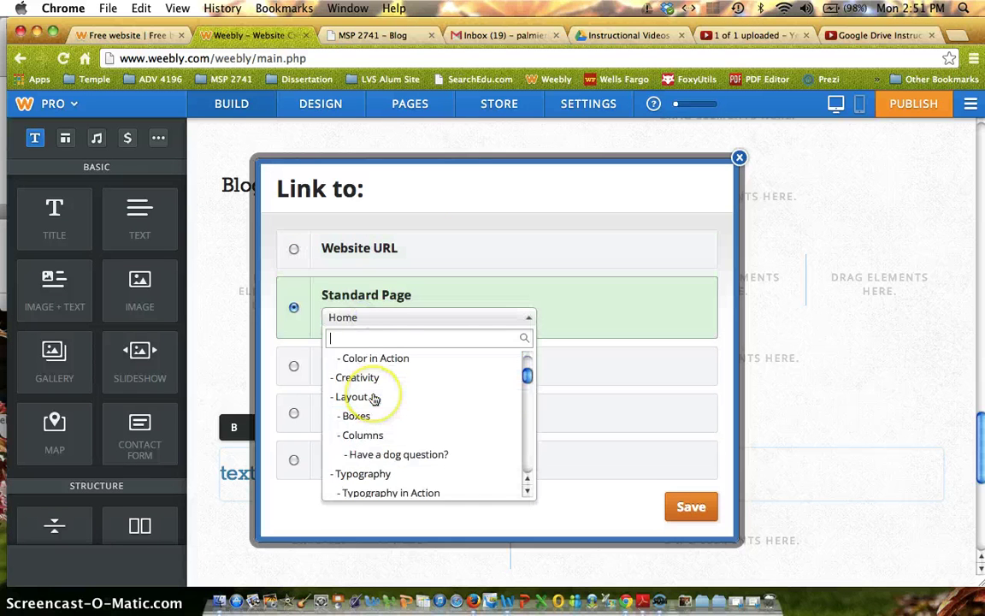
{"action": "scroll", "coordinate": [371, 389], "scroll_direction": "up", "scroll_amount": 5}
{"action": "left_click", "coordinate": [388, 270]}
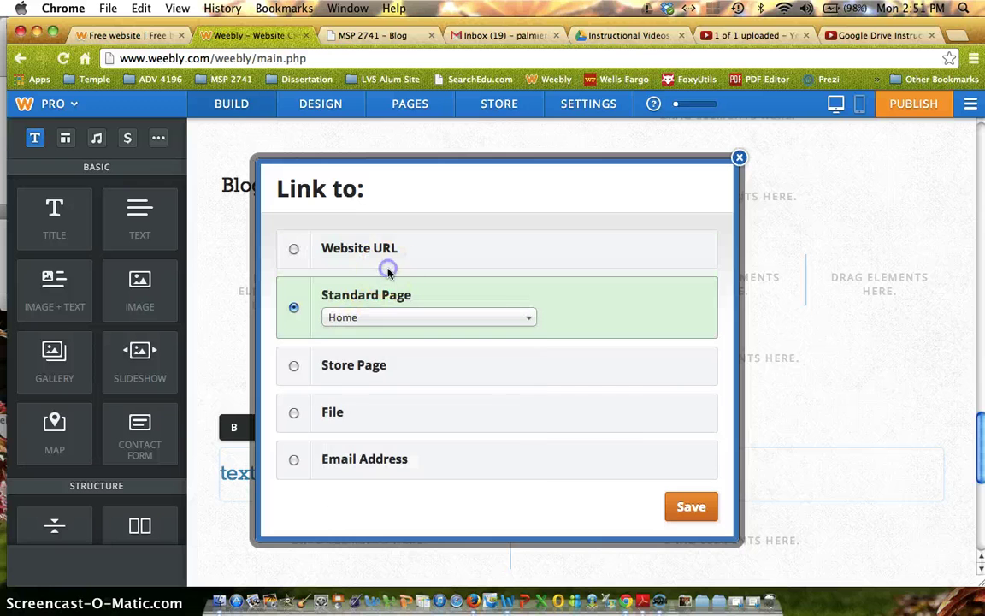
{"action": "left_click", "coordinate": [740, 158]}
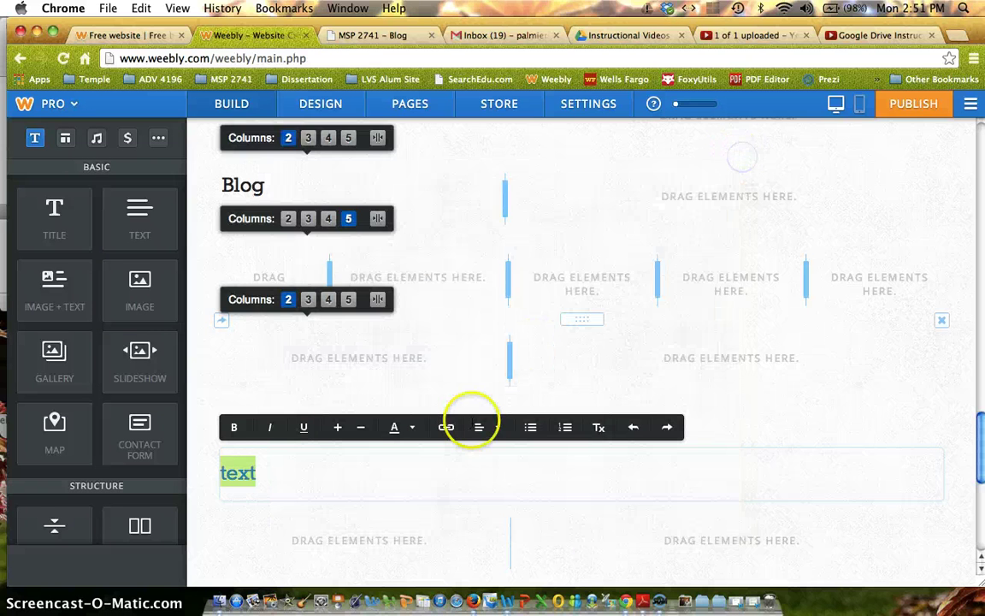
- Check the alignment options for the paragraph and deselect the word "text"
{"action": "left_click", "coordinate": [475, 421]}
{"action": "scroll", "coordinate": [471, 425], "scroll_direction": "down", "scroll_amount": 1}
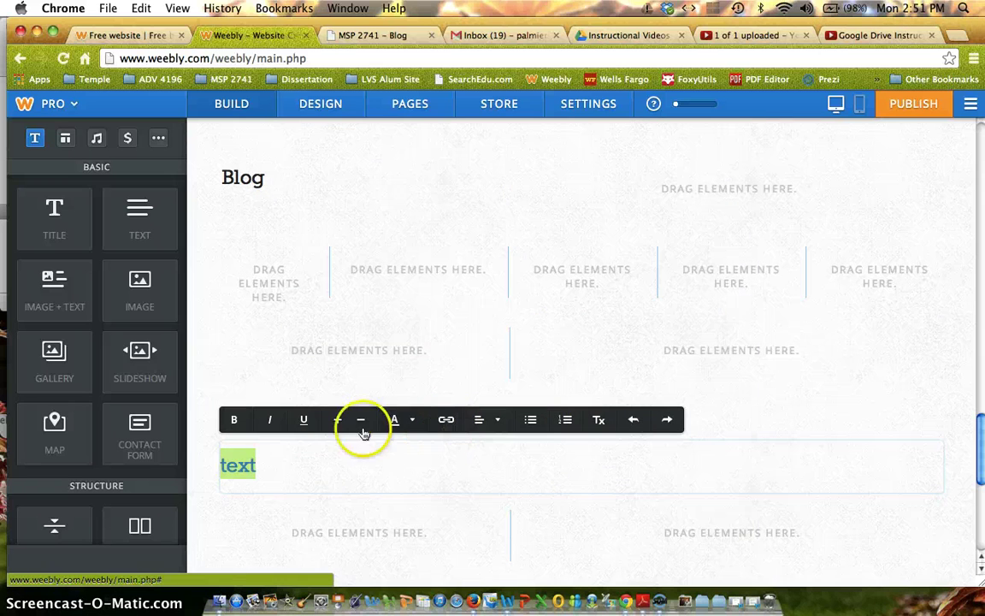
{"action": "left_click", "coordinate": [312, 468]}
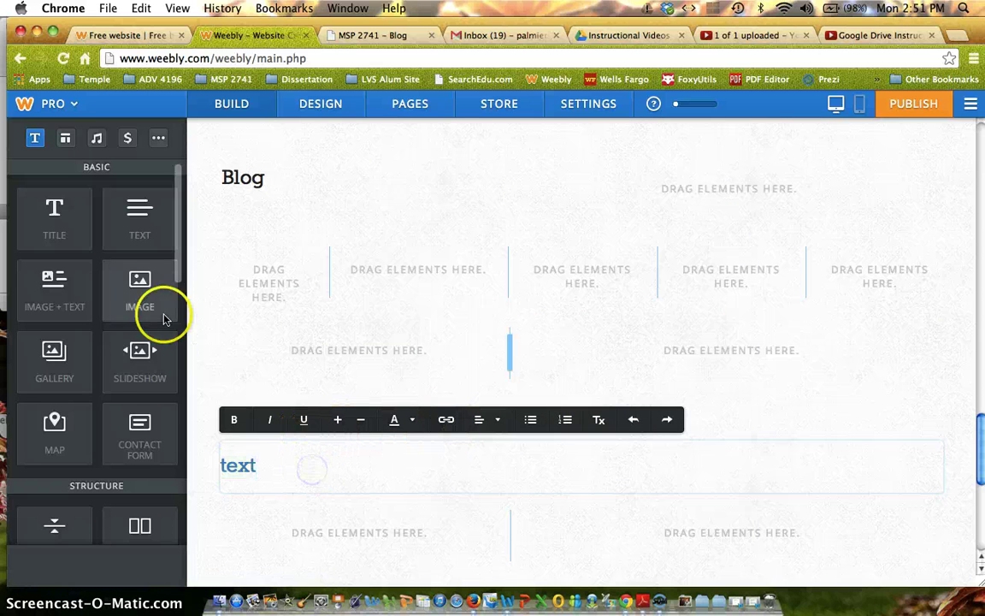
- Examine the available page elements across the Basic, Structure, Media, Commerce and More categories
{"action": "scroll", "coordinate": [158, 291], "scroll_direction": "down", "scroll_amount": 2}
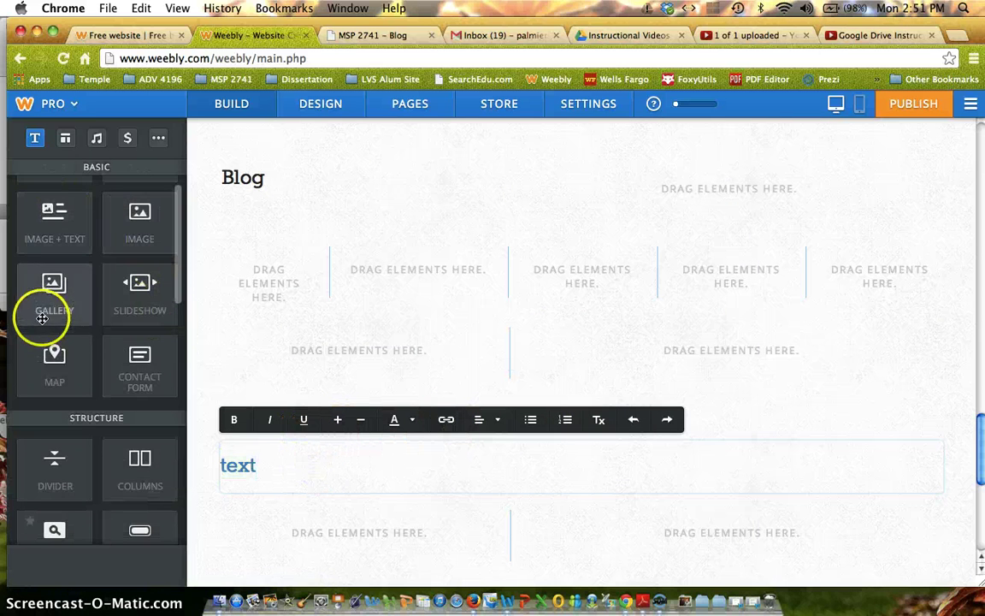
{"action": "scroll", "coordinate": [136, 333], "scroll_direction": "down", "scroll_amount": 2}
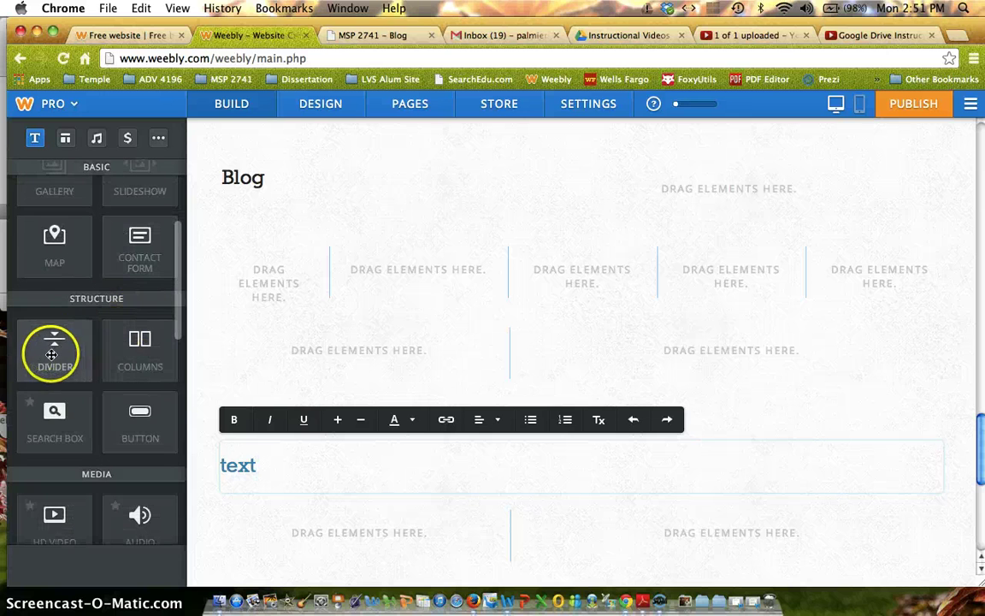
{"action": "scroll", "coordinate": [77, 355], "scroll_direction": "down", "scroll_amount": 3}
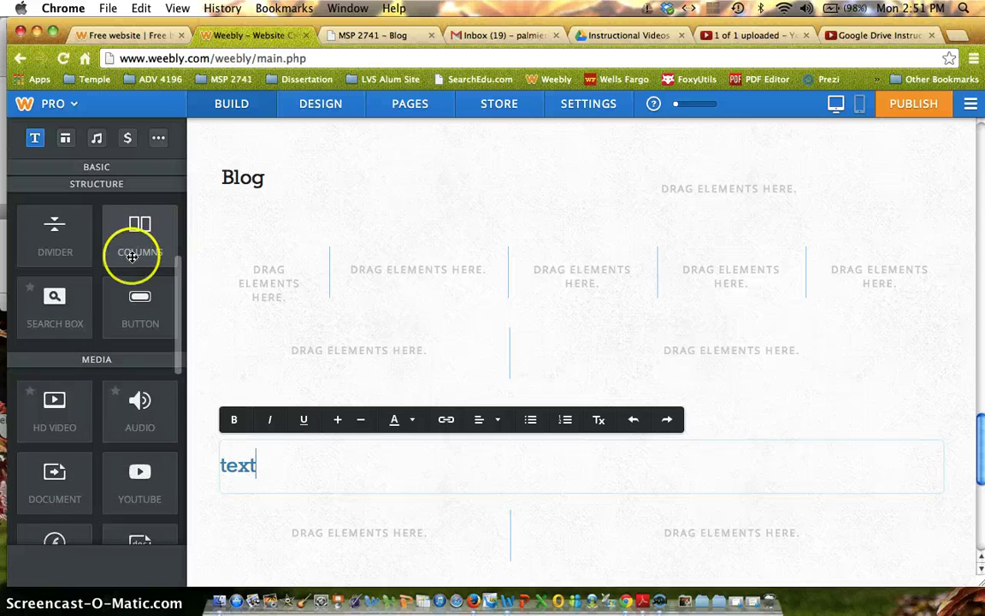
{"action": "scroll", "coordinate": [121, 253], "scroll_direction": "down", "scroll_amount": 5}
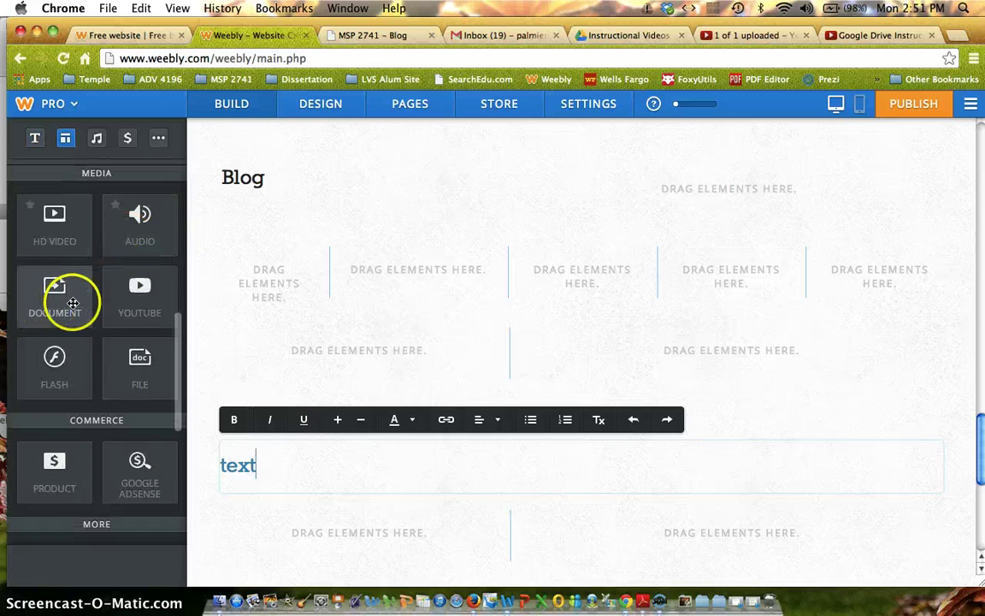
{"action": "scroll", "coordinate": [132, 303], "scroll_direction": "down", "scroll_amount": 7}
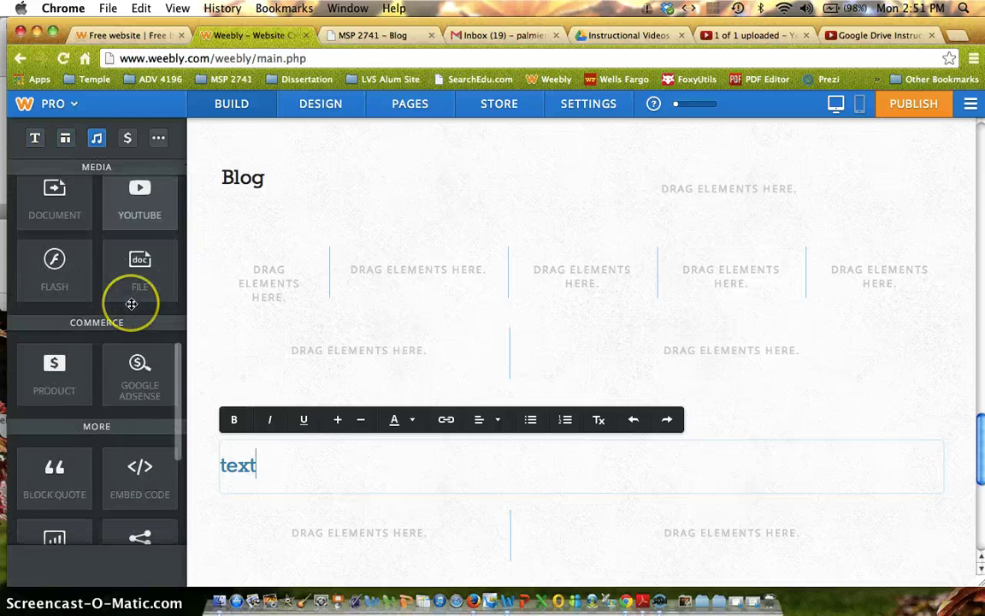
{"action": "scroll", "coordinate": [121, 326], "scroll_direction": "down", "scroll_amount": 4}
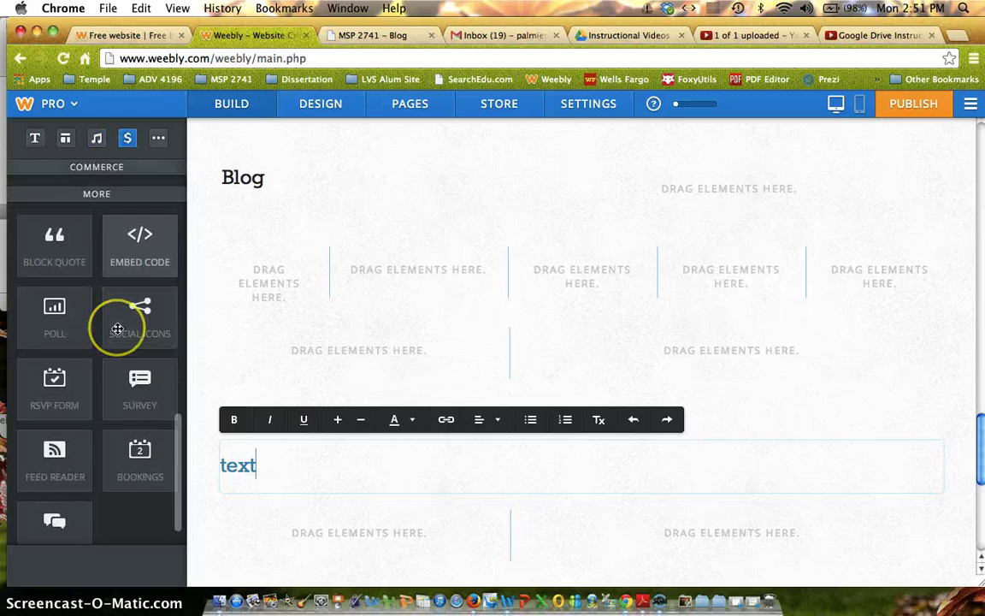
{"action": "scroll", "coordinate": [118, 329], "scroll_direction": "up", "scroll_amount": 18}
{"action": "scroll", "coordinate": [118, 328], "scroll_direction": "up", "scroll_amount": 4}
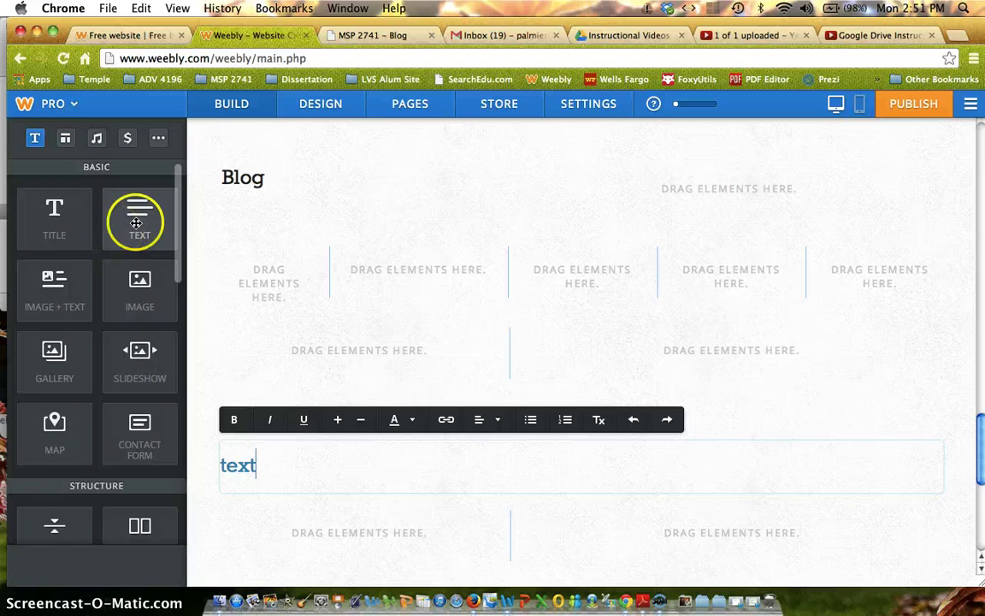
- Browse the theme gallery in the design options, checking the themes' layouts and color variants, and return without choosing one
{"action": "left_click", "coordinate": [323, 102]}
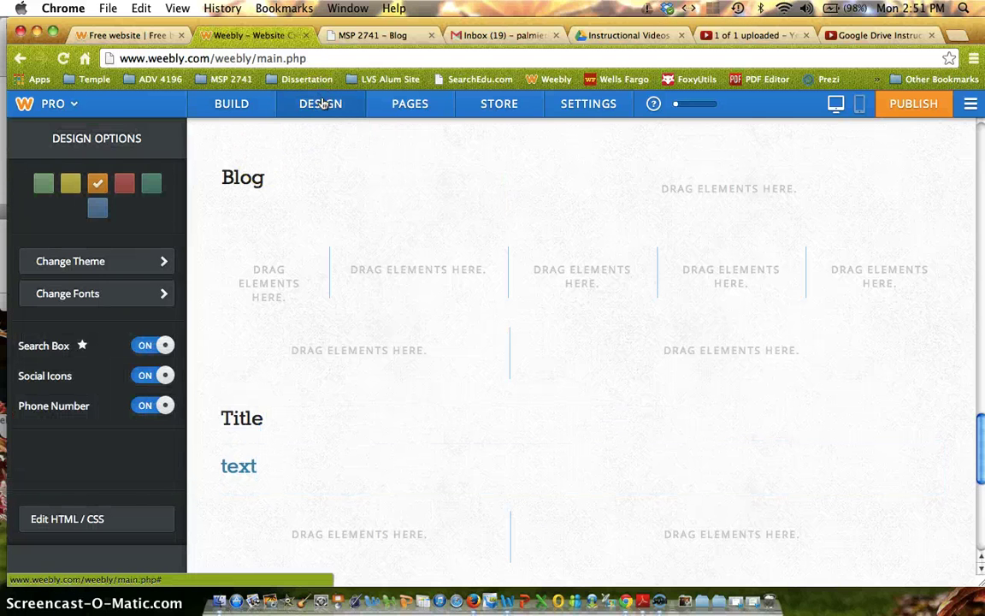
{"action": "left_click", "coordinate": [161, 261]}
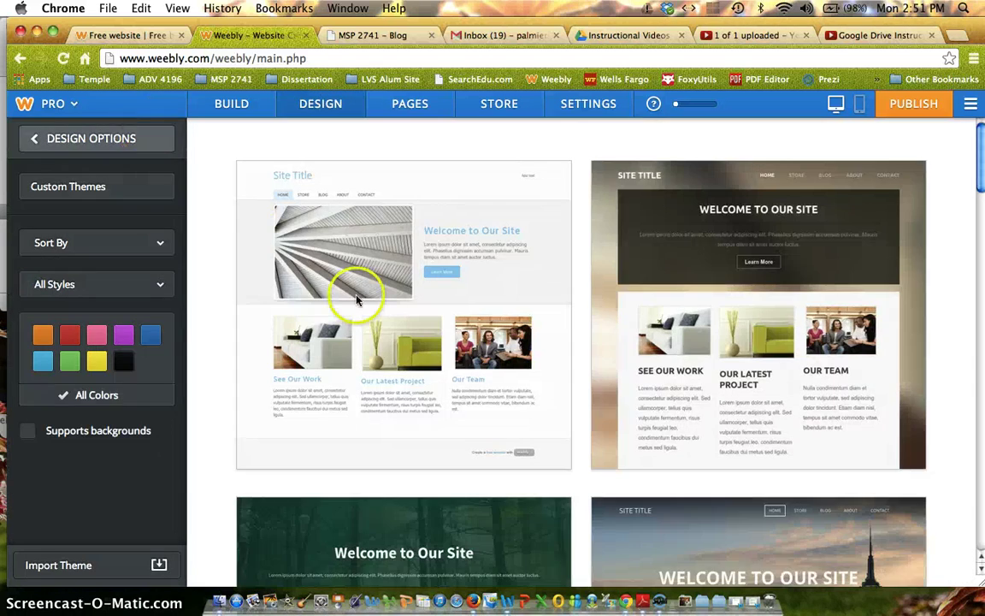
{"action": "mouse_move", "coordinate": [359, 295]}
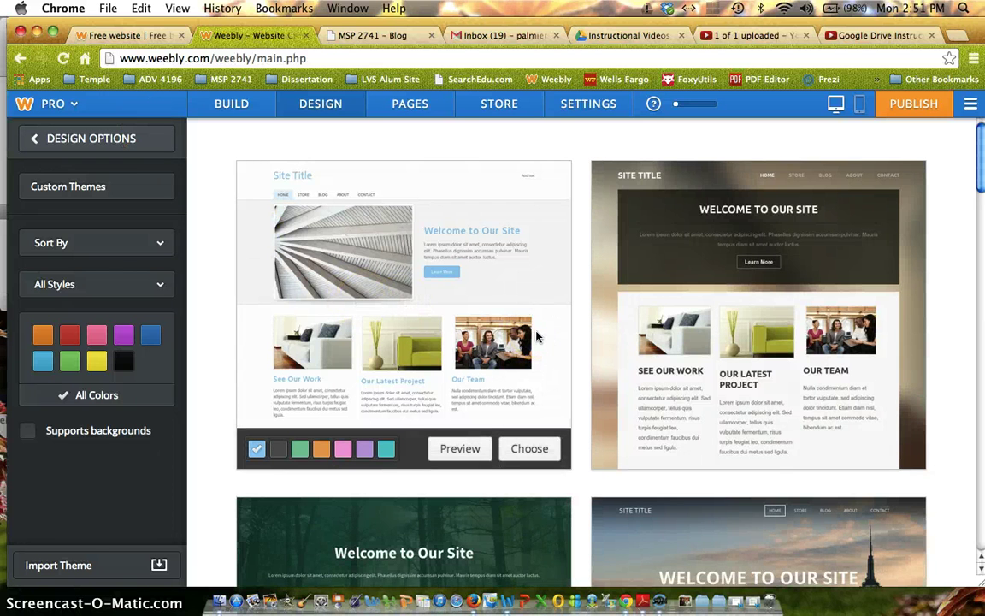
{"action": "scroll", "coordinate": [537, 336], "scroll_direction": "down", "scroll_amount": 3}
{"action": "scroll", "coordinate": [537, 336], "scroll_direction": "down", "scroll_amount": 10}
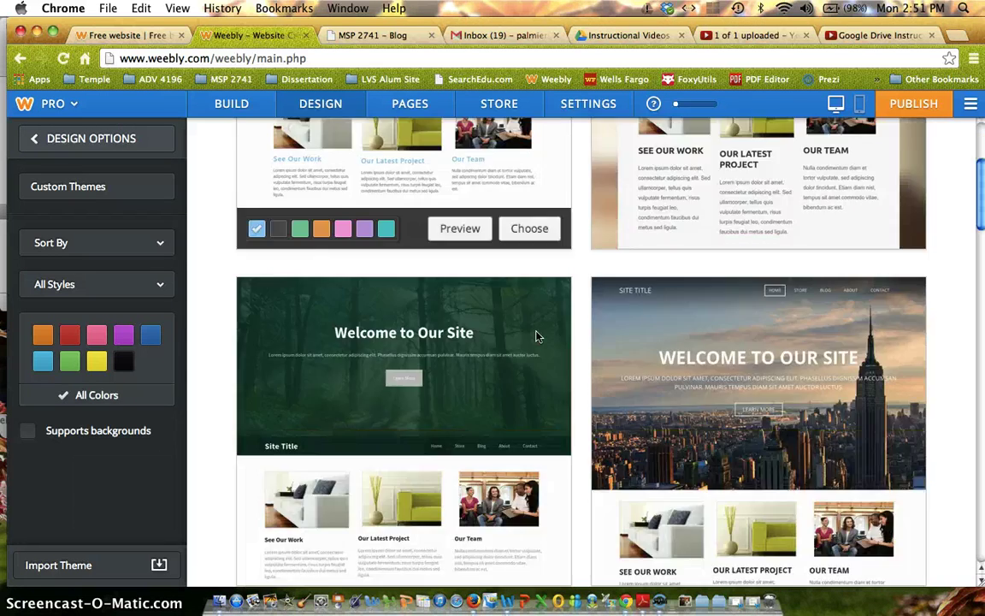
{"action": "scroll", "coordinate": [537, 336], "scroll_direction": "up", "scroll_amount": 7}
{"action": "scroll", "coordinate": [537, 336], "scroll_direction": "up", "scroll_amount": 6}
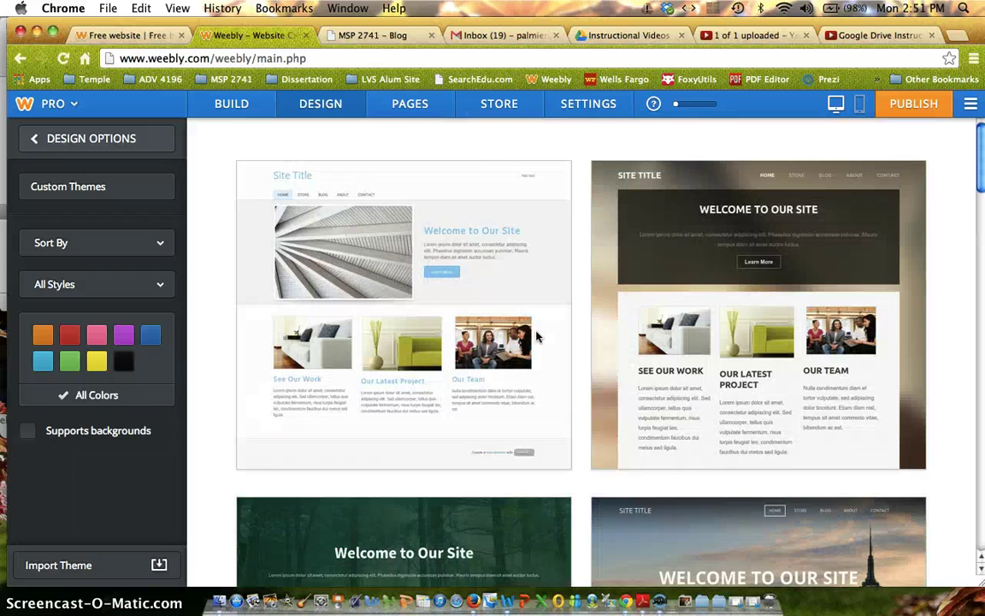
{"action": "scroll", "coordinate": [537, 336], "scroll_direction": "down", "scroll_amount": 15}
{"action": "scroll", "coordinate": [537, 336], "scroll_direction": "down", "scroll_amount": 11}
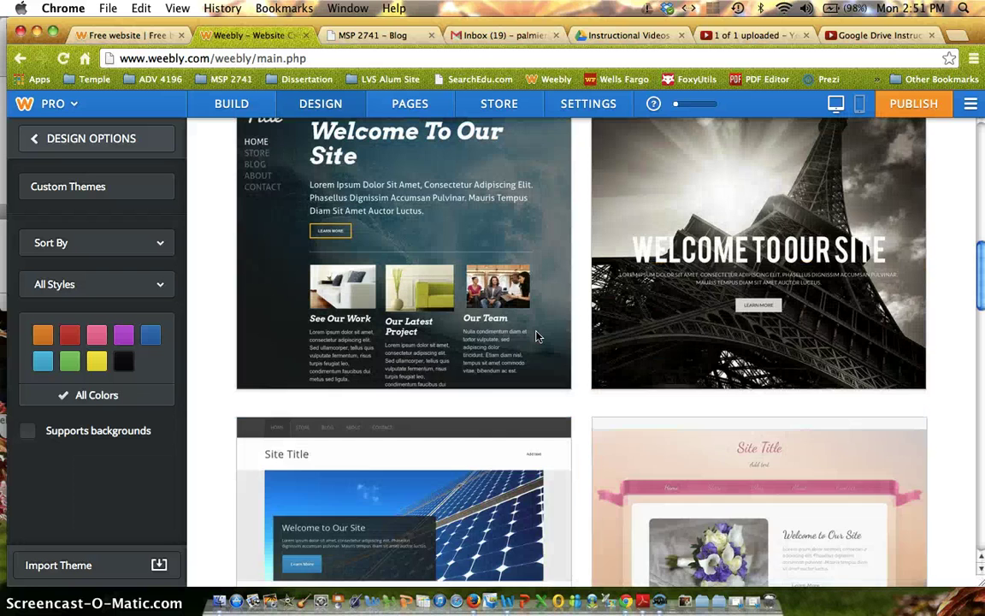
{"action": "scroll", "coordinate": [537, 336], "scroll_direction": "up", "scroll_amount": 5}
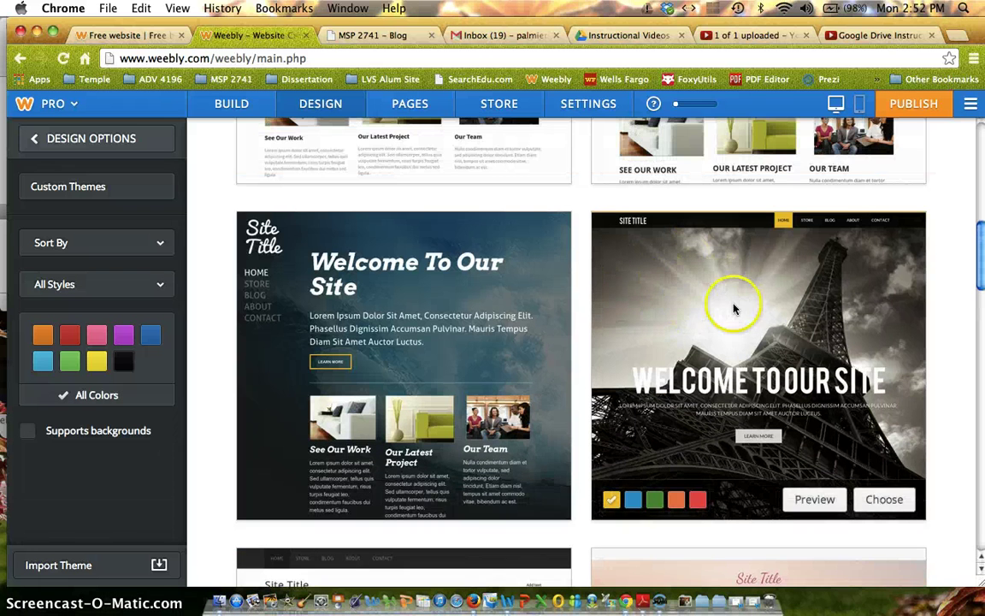
{"action": "scroll", "coordinate": [689, 325], "scroll_direction": "down", "scroll_amount": 12}
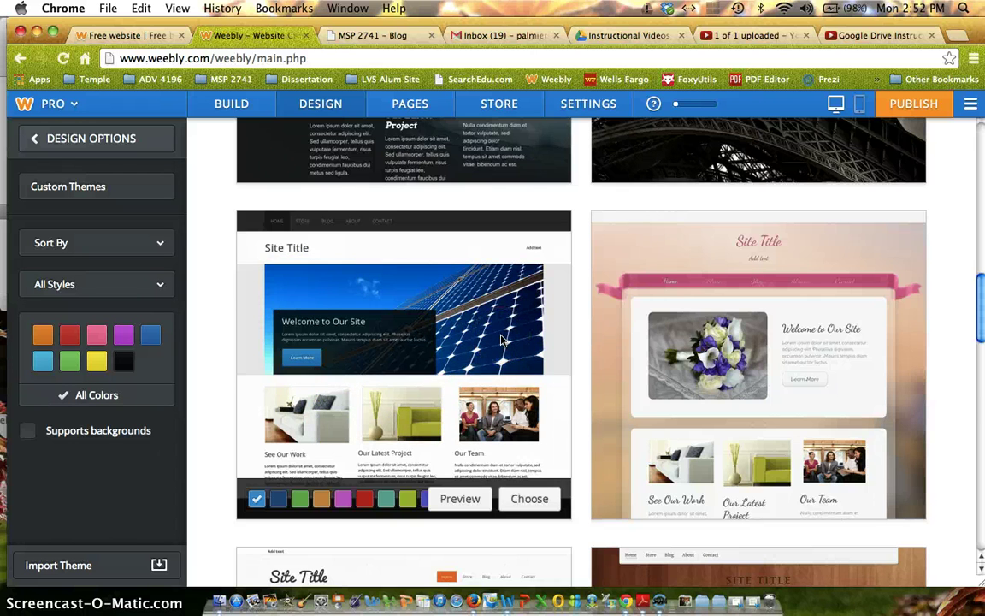
{"action": "scroll", "coordinate": [503, 340], "scroll_direction": "down", "scroll_amount": 5}
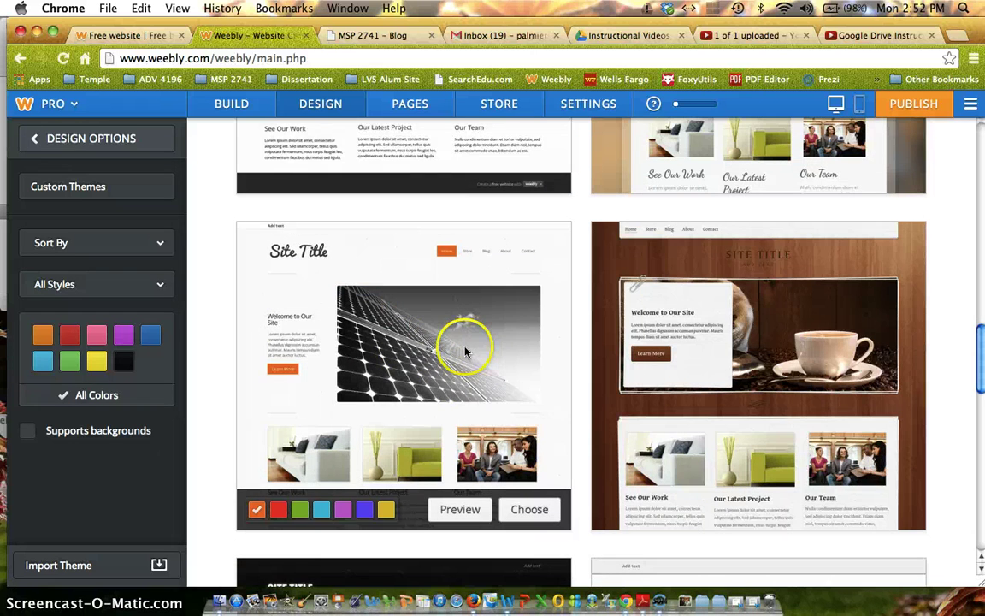
{"action": "scroll", "coordinate": [406, 364], "scroll_direction": "down", "scroll_amount": 2}
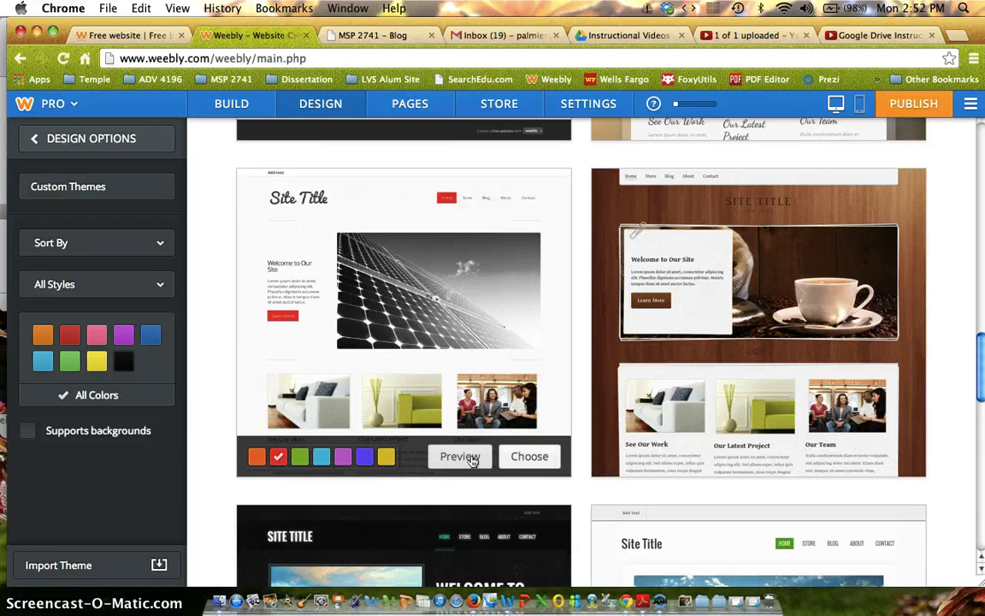
{"action": "left_click", "coordinate": [101, 138]}
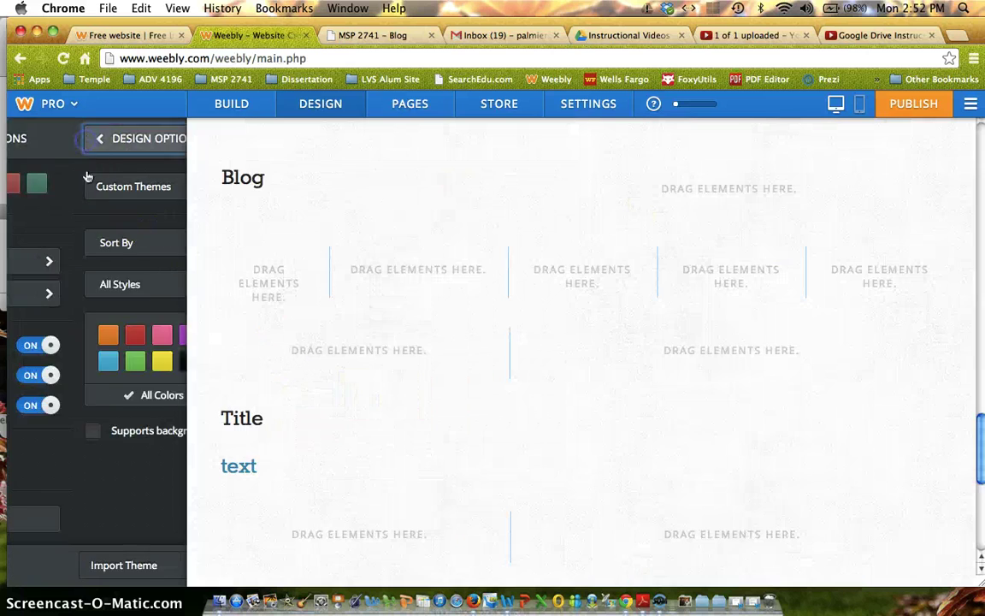
- Examine the font-change options for the site's text elements, including the navigation menu's font settings, and go back without changing any
{"action": "left_click", "coordinate": [106, 286]}
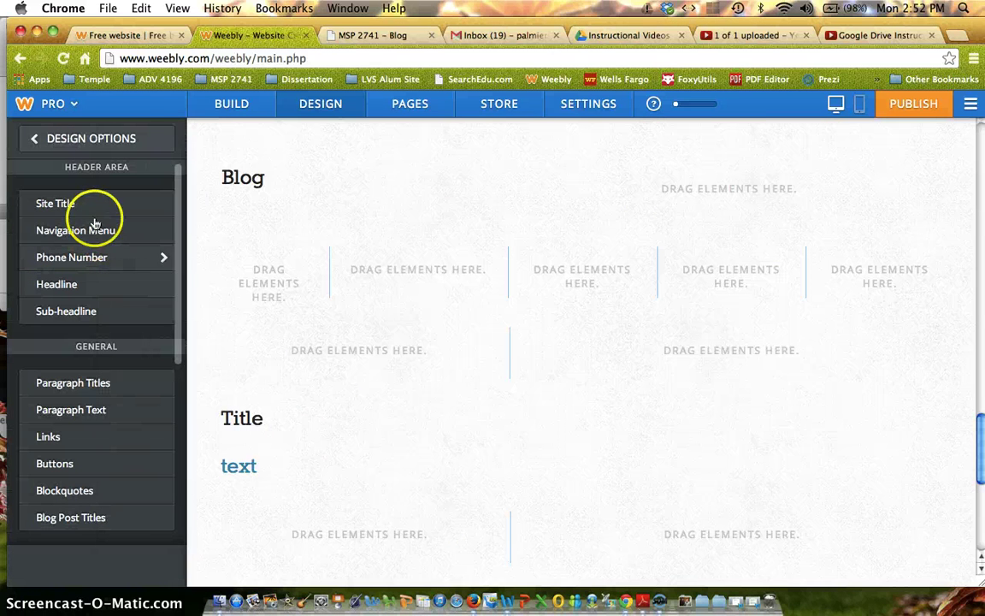
{"action": "scroll", "coordinate": [325, 299], "scroll_direction": "up", "scroll_amount": 15}
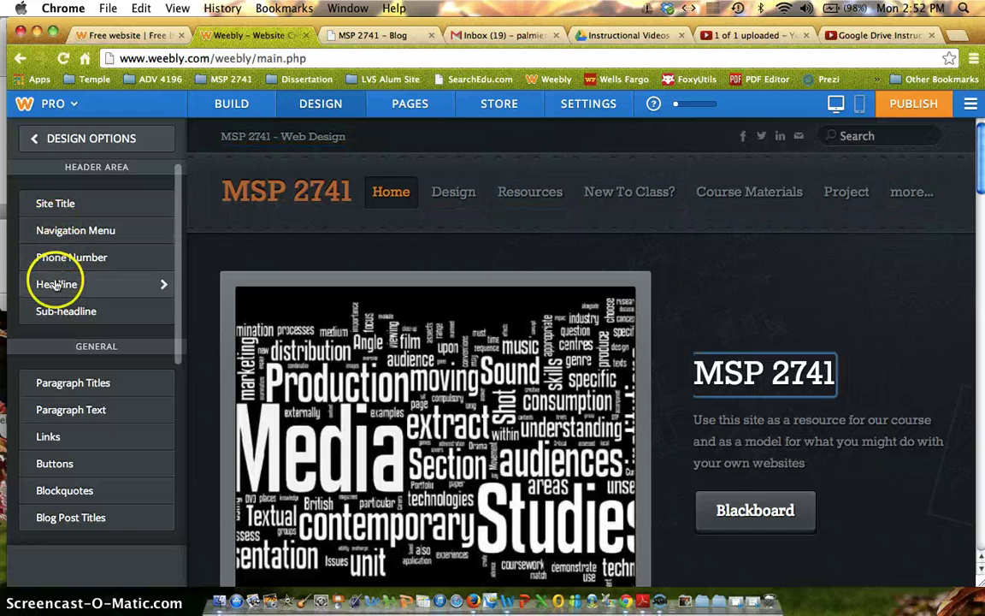
{"action": "left_click", "coordinate": [64, 230]}
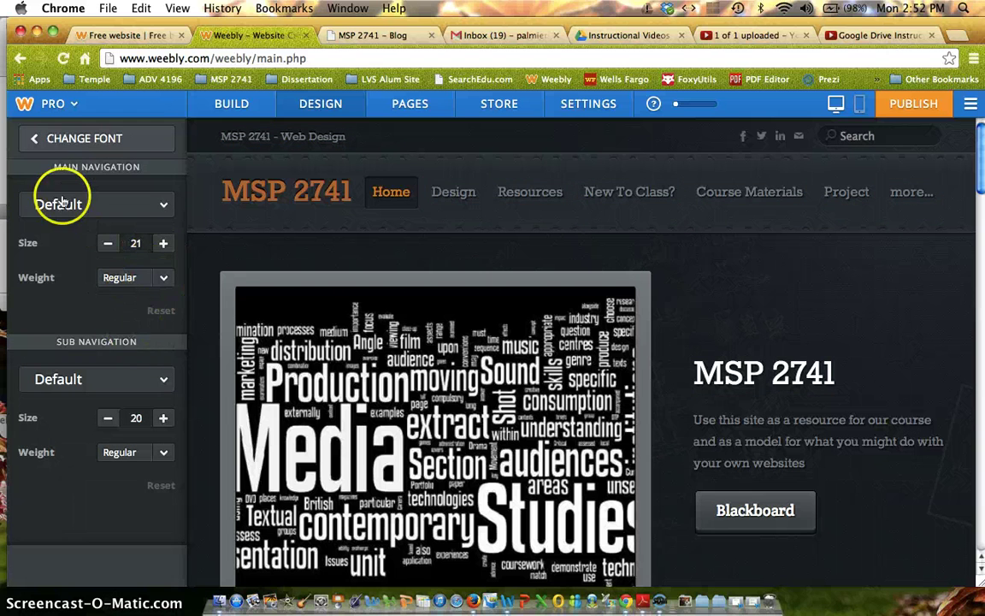
{"action": "left_click", "coordinate": [51, 140]}
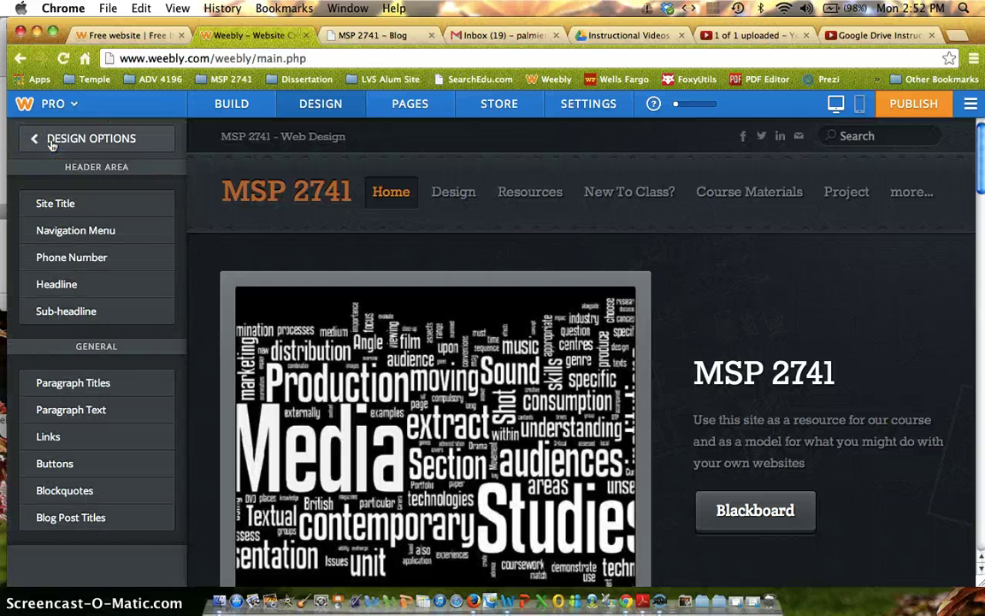
- Add a new standard page to the site and name it Page 2
{"action": "left_click", "coordinate": [402, 113]}
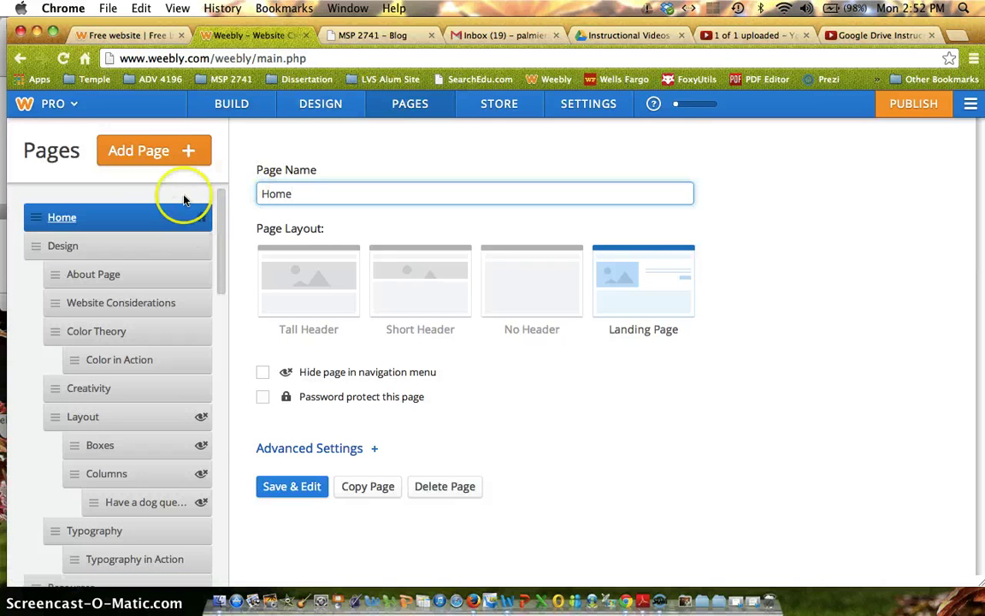
{"action": "left_click", "coordinate": [175, 152]}
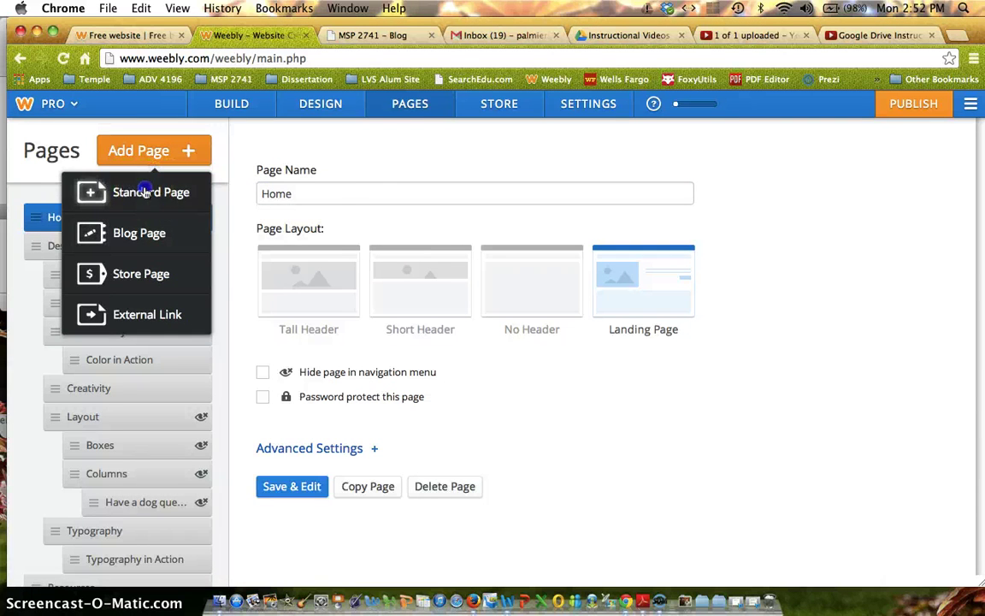
{"action": "left_click", "coordinate": [146, 193]}
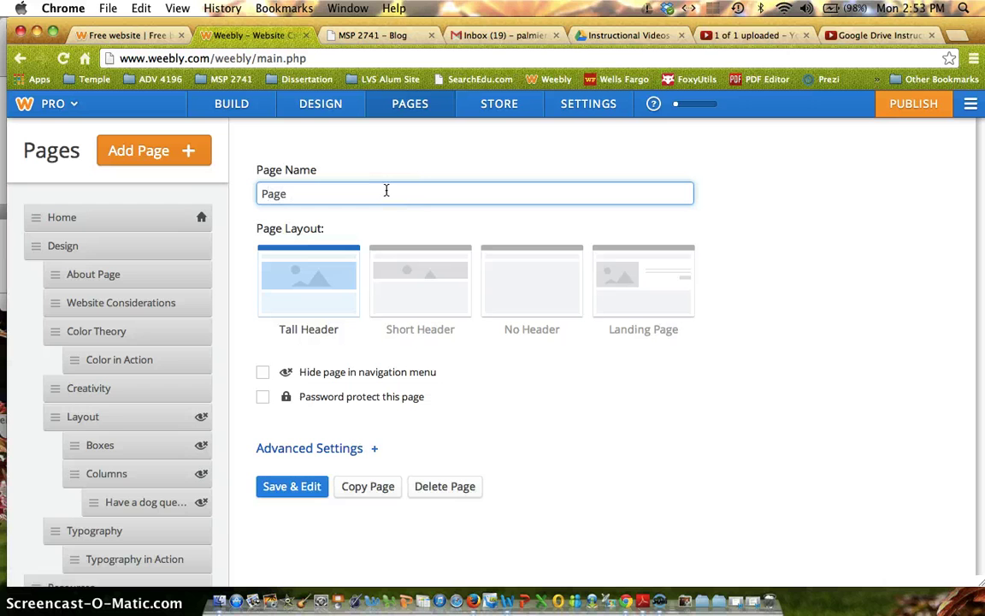
- Move Page 2 in the page list so that it becomes a subpage of page 1 under the Blog page
{"action": "scroll", "coordinate": [158, 329], "scroll_direction": "down", "scroll_amount": 10}
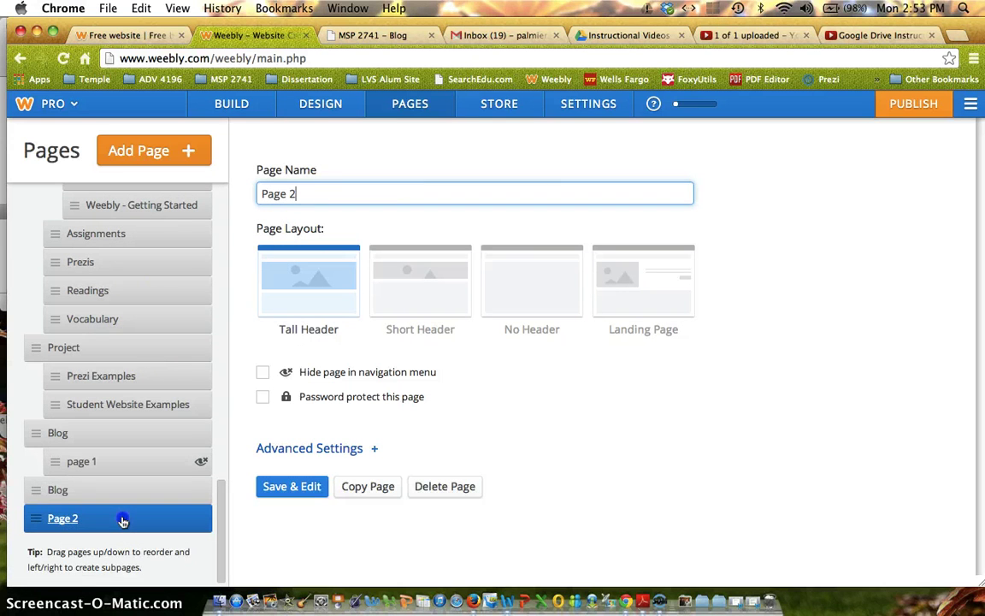
{"action": "mouse_move", "coordinate": [123, 521]}
{"action": "left_mouse_down"}
{"action": "mouse_move", "coordinate": [125, 279]}
{"action": "mouse_move", "coordinate": [121, 512]}
{"action": "left_mouse_up"}
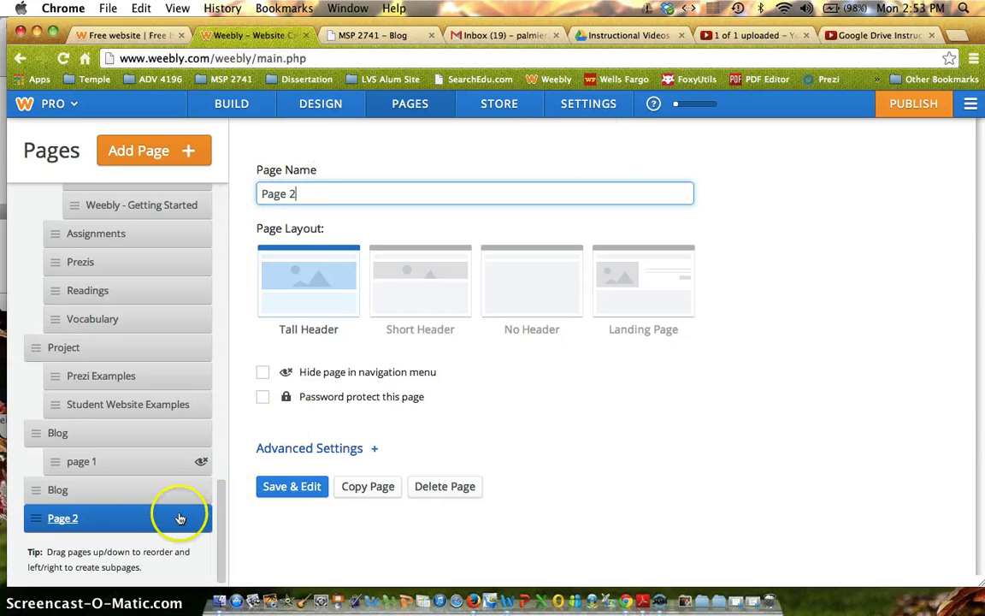
{"action": "left_click_drag", "start_coordinate": [180, 517], "coordinate": [179, 485]}
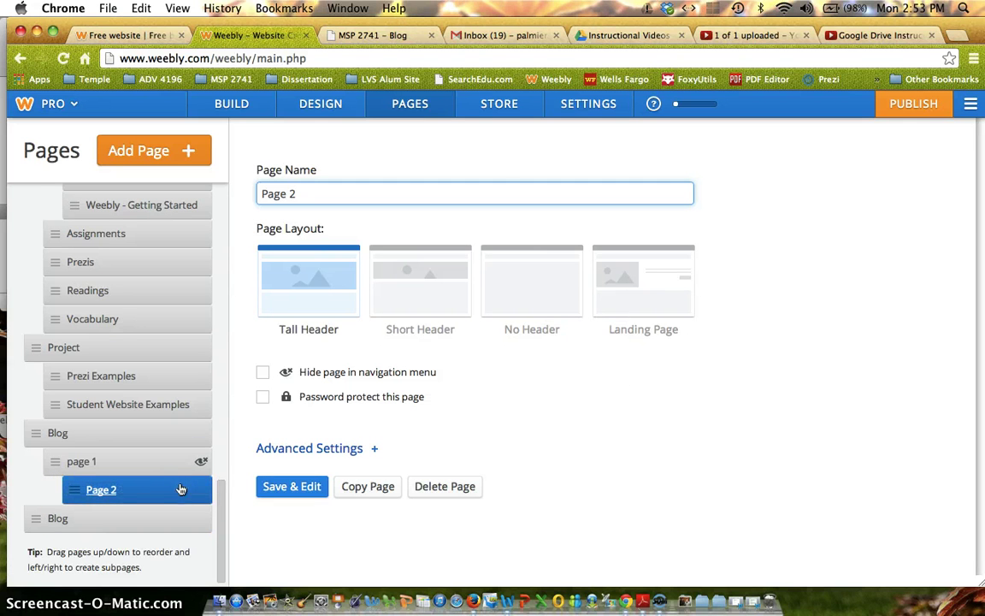
- Hide Page 2 in the navigation menu and set its page layout to Landing Page
{"action": "left_click", "coordinate": [198, 462]}
{"action": "left_click", "coordinate": [263, 373]}
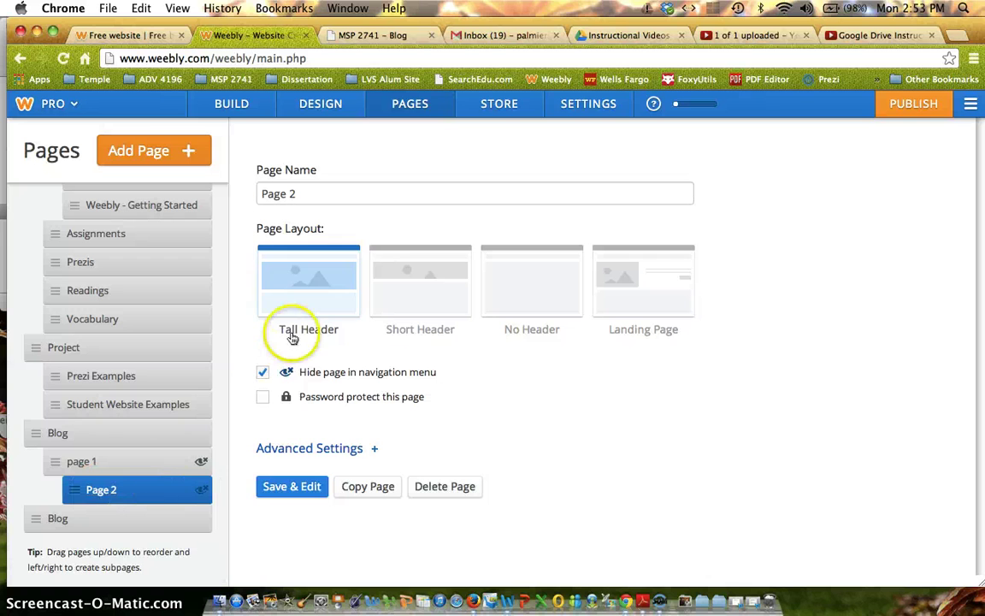
{"action": "left_click", "coordinate": [391, 282]}
{"action": "left_click", "coordinate": [511, 292]}
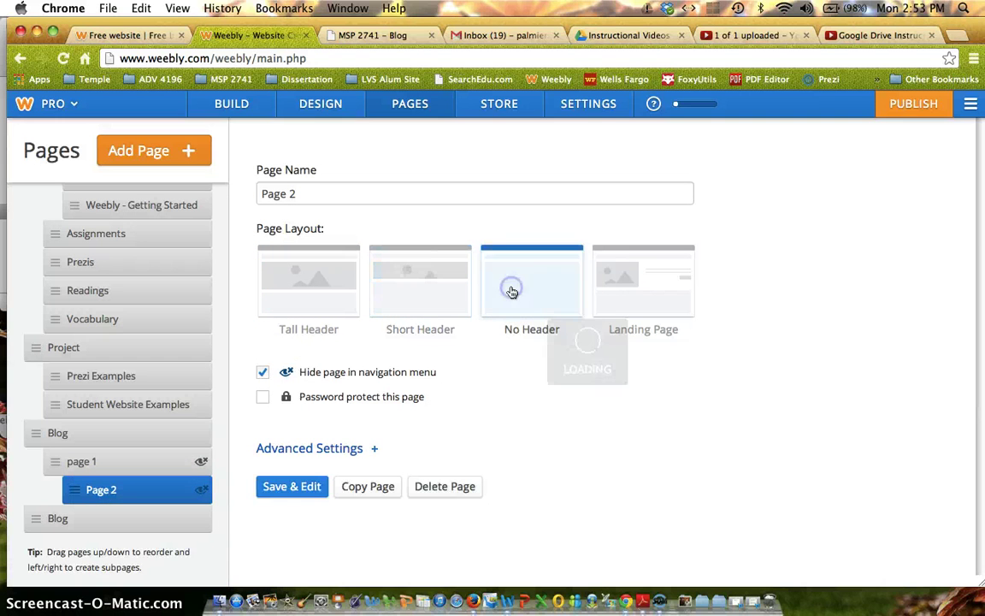
{"action": "left_click", "coordinate": [618, 278]}
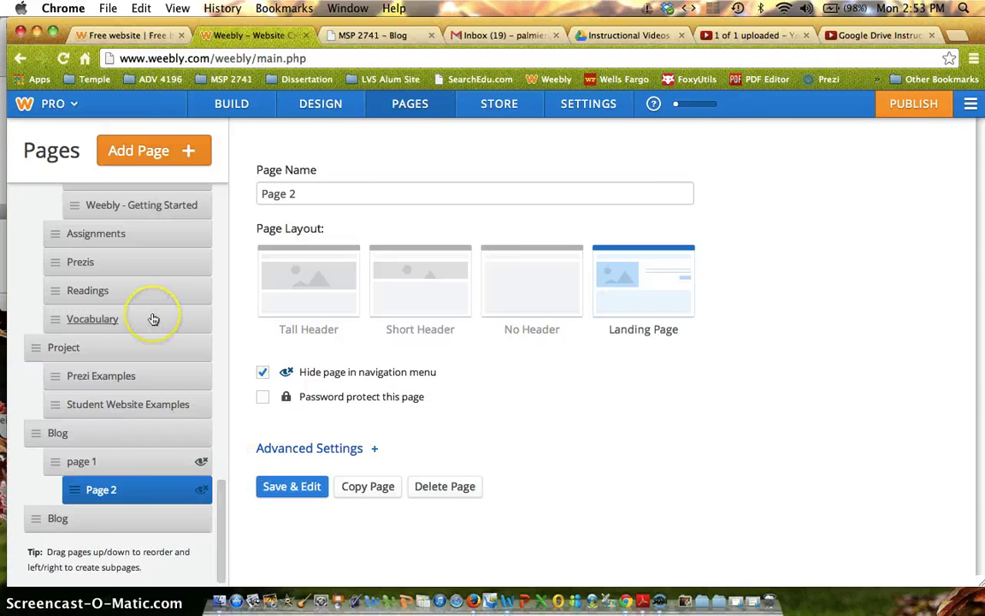
- Add a new blog page named Blog to the site and find it in the page list
{"action": "scroll", "coordinate": [150, 318], "scroll_direction": "up", "scroll_amount": 15}
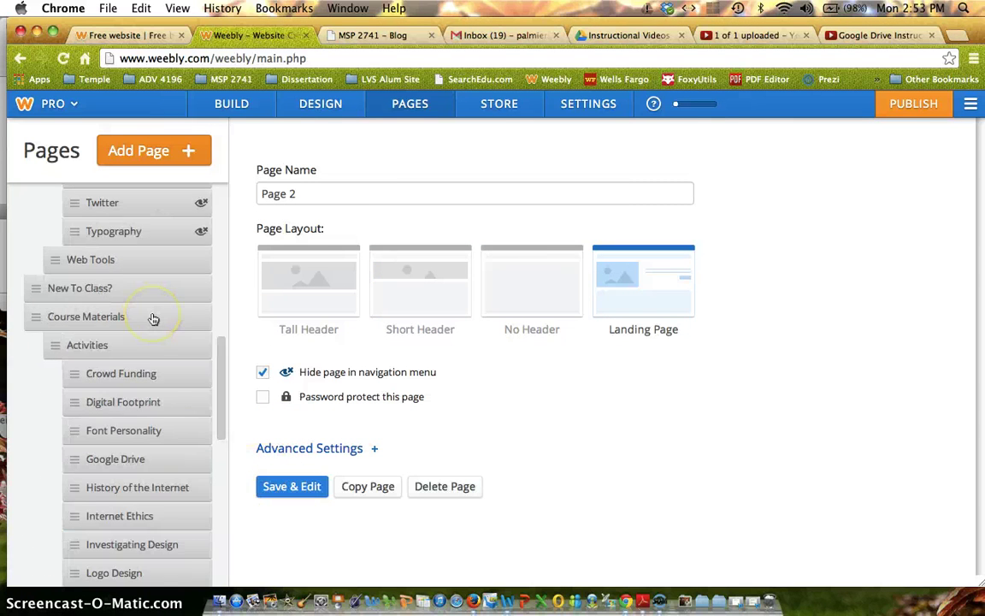
{"action": "left_click", "coordinate": [159, 150]}
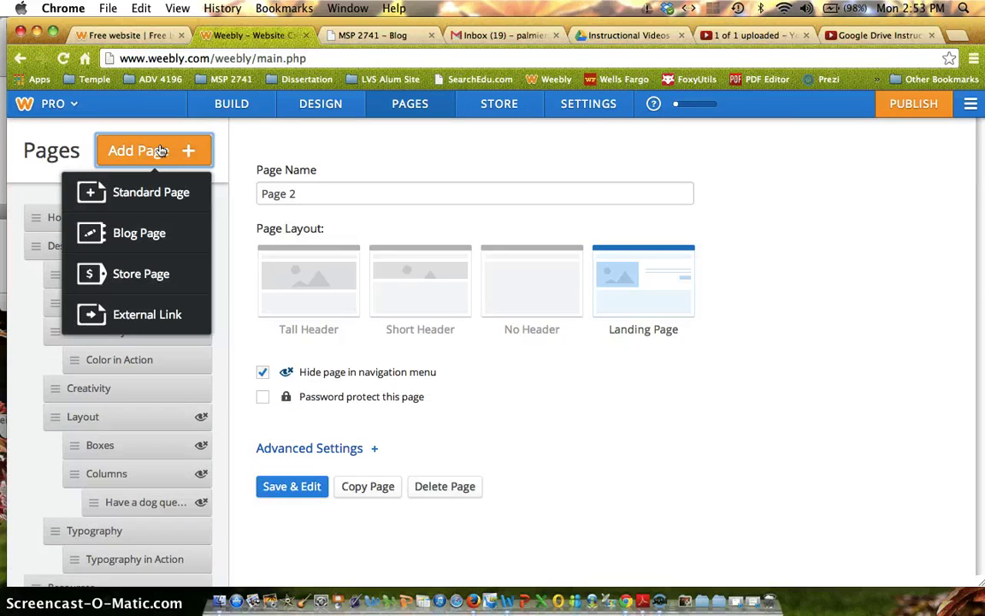
{"action": "left_click", "coordinate": [136, 232]}
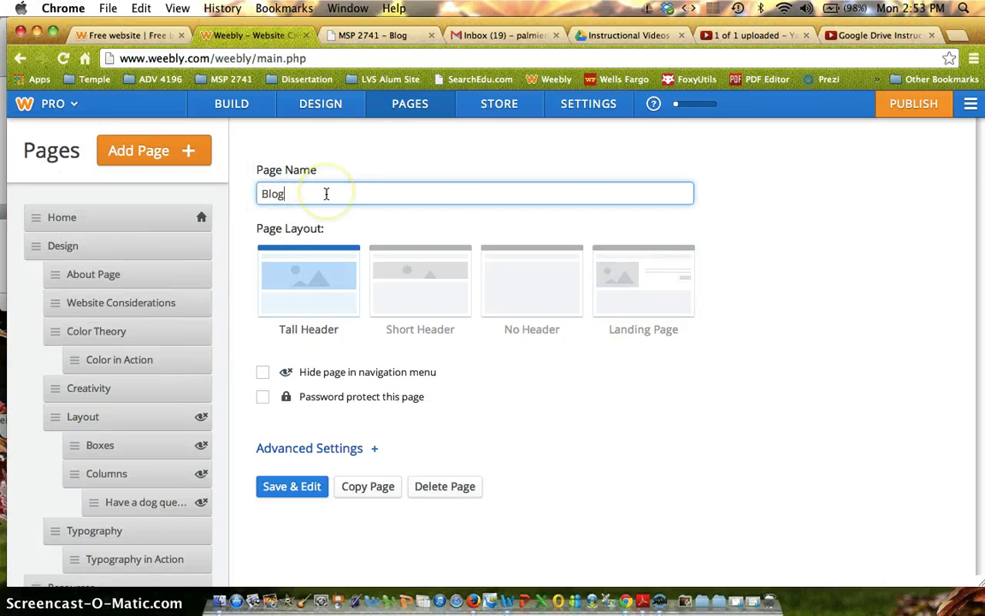
{"action": "scroll", "coordinate": [176, 426], "scroll_direction": "down", "scroll_amount": 10}
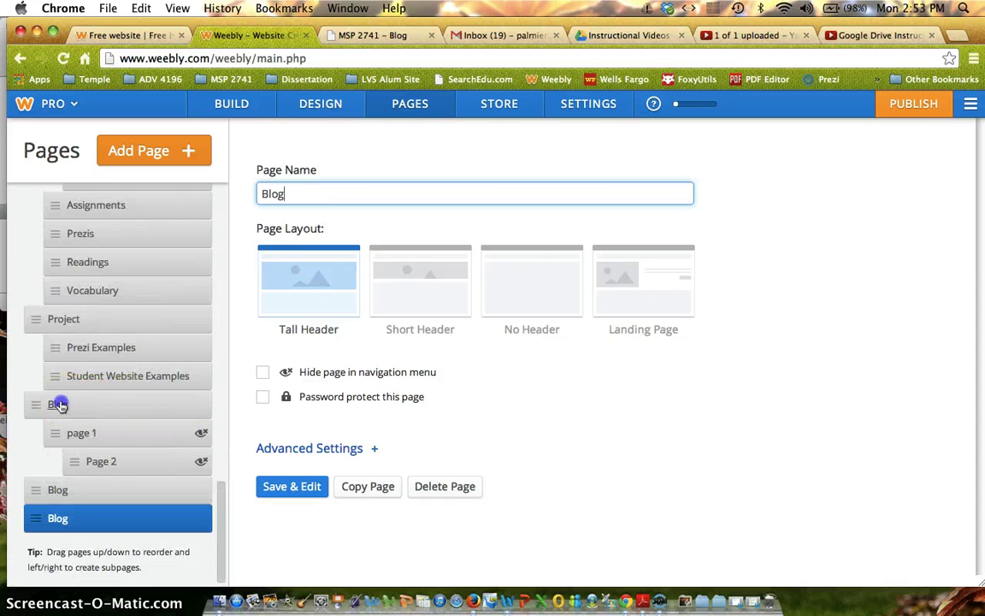
- Open the existing Blog page, the one containing page 1, for editing and find its blog controls
{"action": "left_click", "coordinate": [58, 405]}
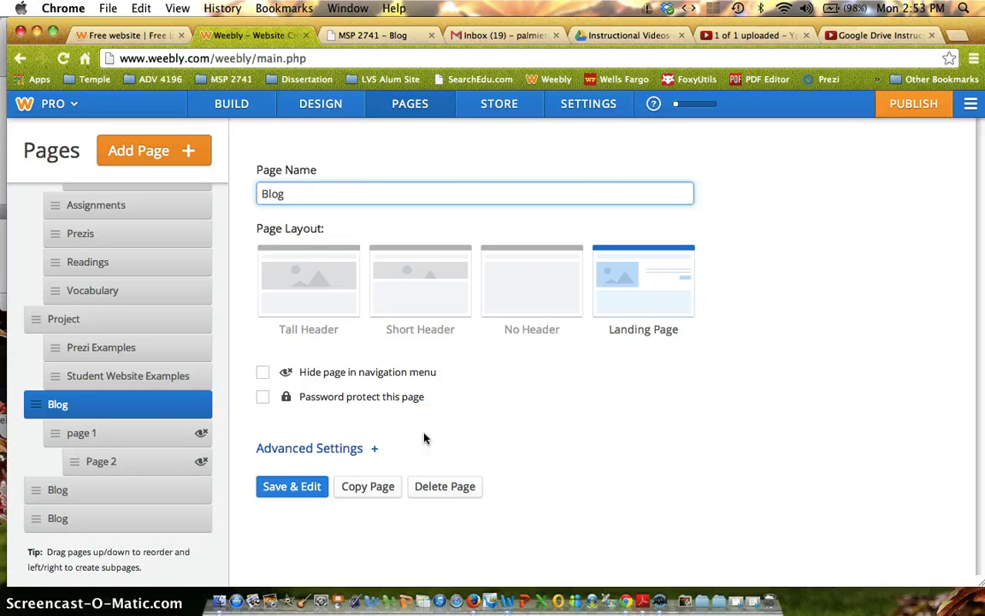
{"action": "left_click", "coordinate": [287, 484]}
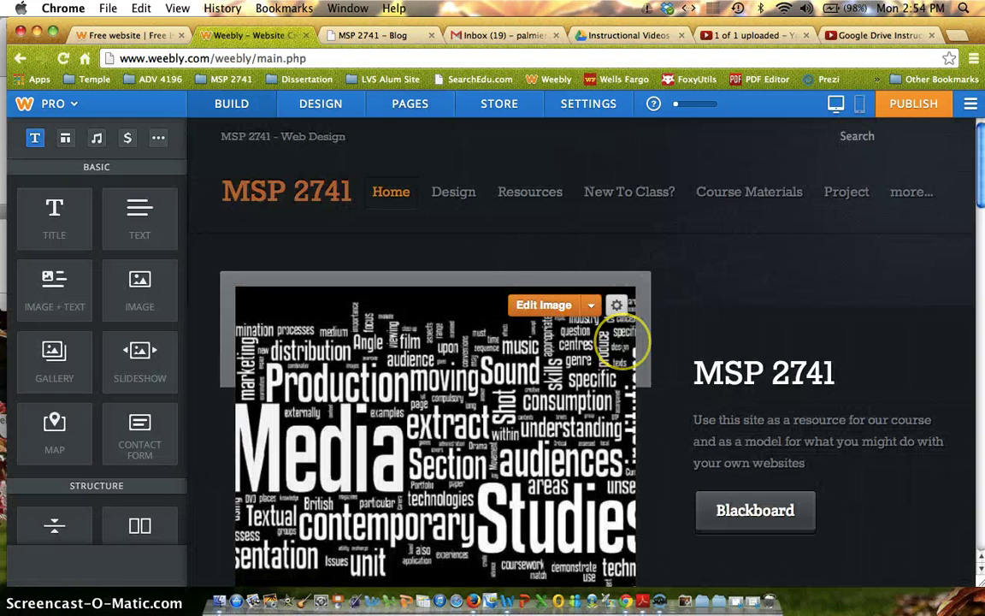
{"action": "scroll", "coordinate": [645, 357], "scroll_direction": "down", "scroll_amount": 5}
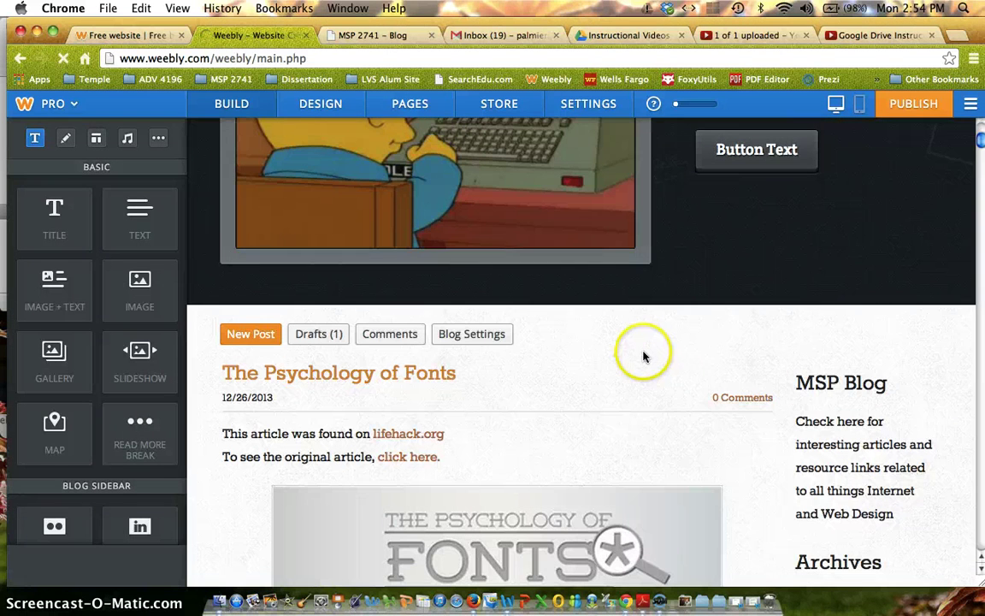
{"action": "scroll", "coordinate": [487, 337], "scroll_direction": "up", "scroll_amount": 1}
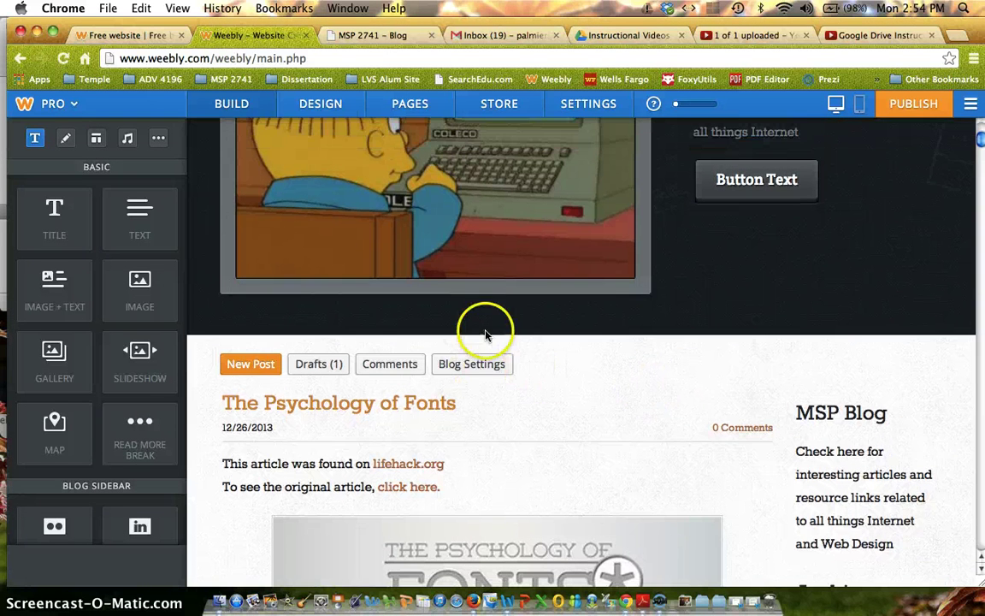
- Review the blog settings for comments, posts per page, spam protection, share buttons and date format, and close them without changes
{"action": "left_click", "coordinate": [484, 365]}
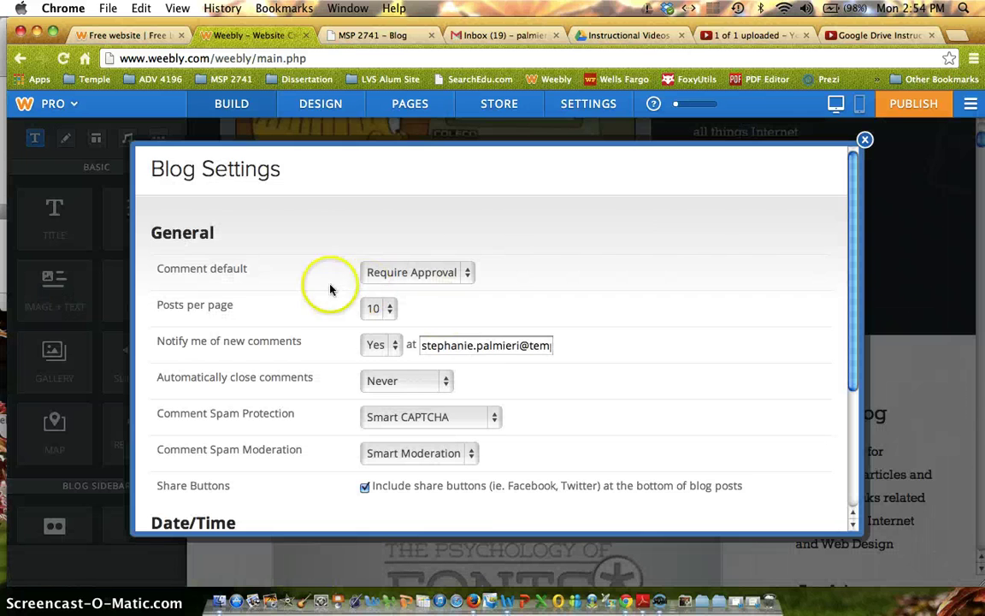
{"action": "scroll", "coordinate": [300, 317], "scroll_direction": "down", "scroll_amount": 2}
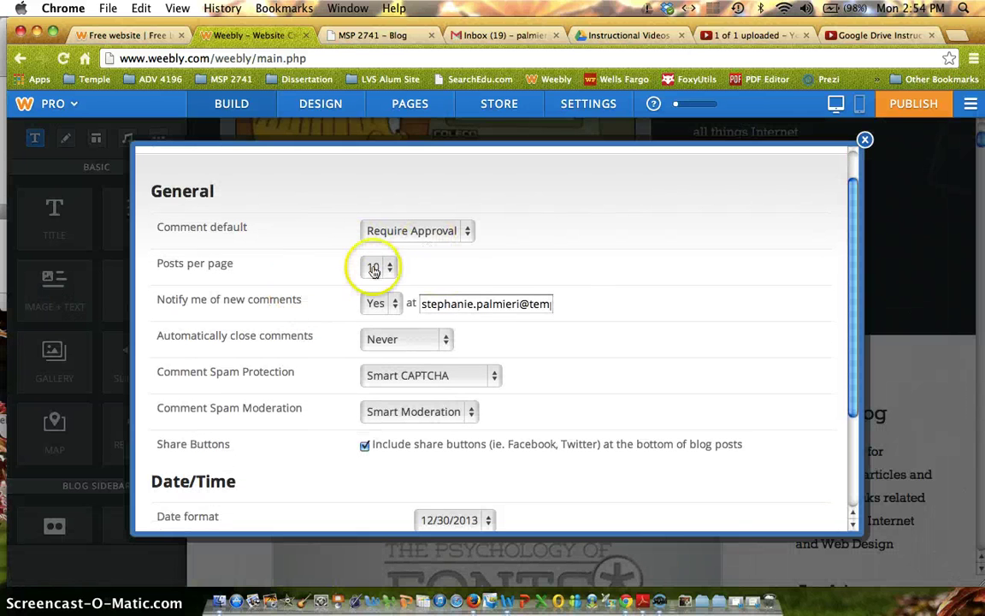
{"action": "scroll", "coordinate": [445, 280], "scroll_direction": "down", "scroll_amount": 3}
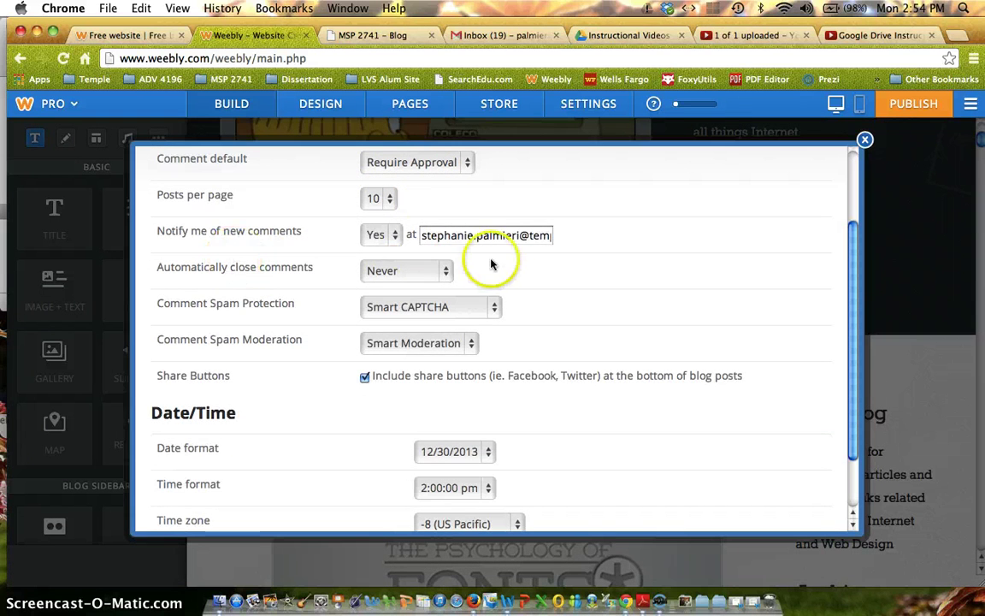
{"action": "scroll", "coordinate": [513, 268], "scroll_direction": "down", "scroll_amount": 3}
{"action": "scroll", "coordinate": [516, 271], "scroll_direction": "up", "scroll_amount": 5}
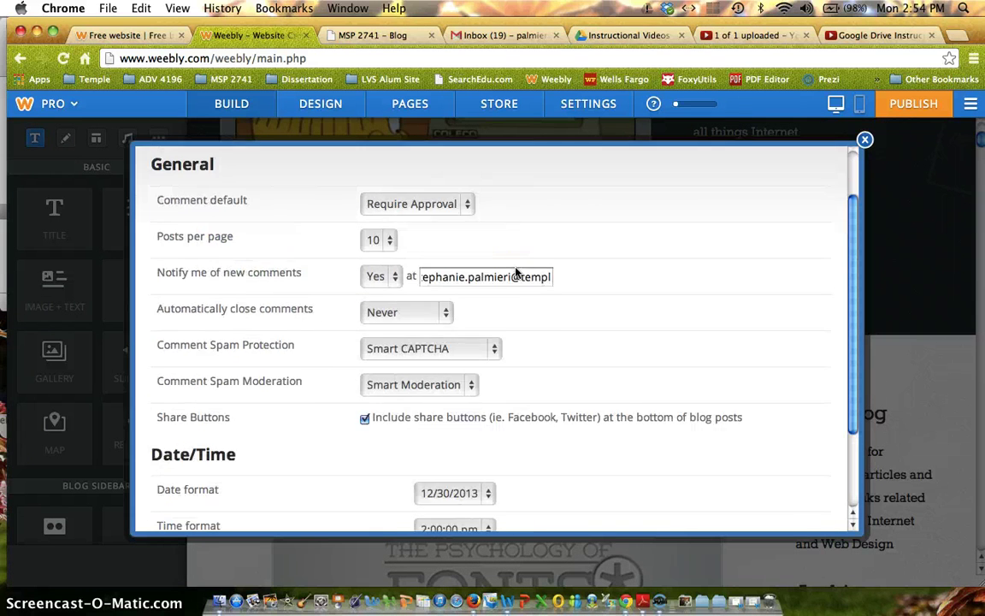
{"action": "left_click", "coordinate": [865, 140]}
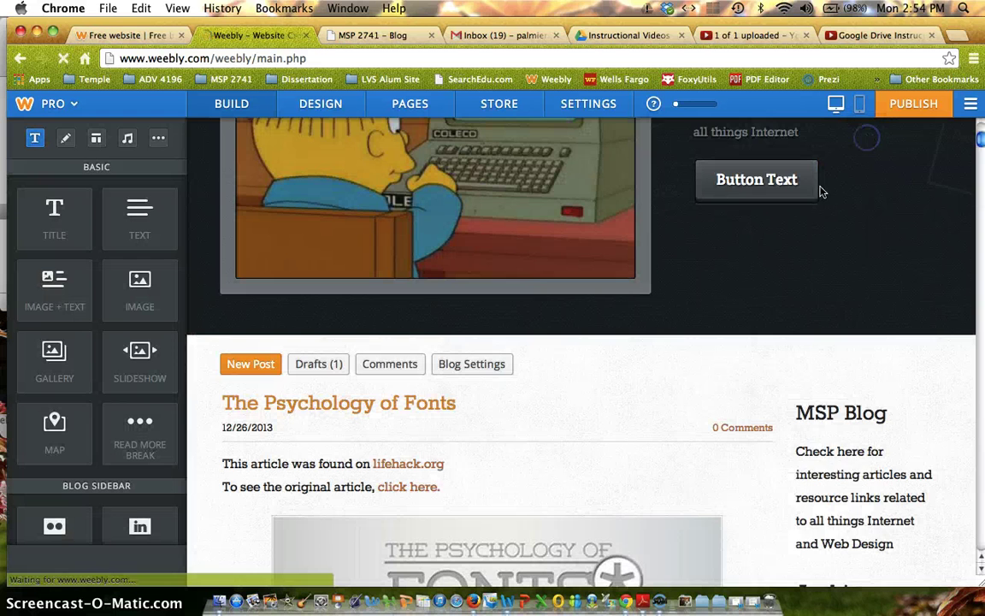
- Examine The Psychology of Fonts post and the blog sidebar's archives, categories and RSS feed
{"action": "scroll", "coordinate": [519, 425], "scroll_direction": "down", "scroll_amount": 2}
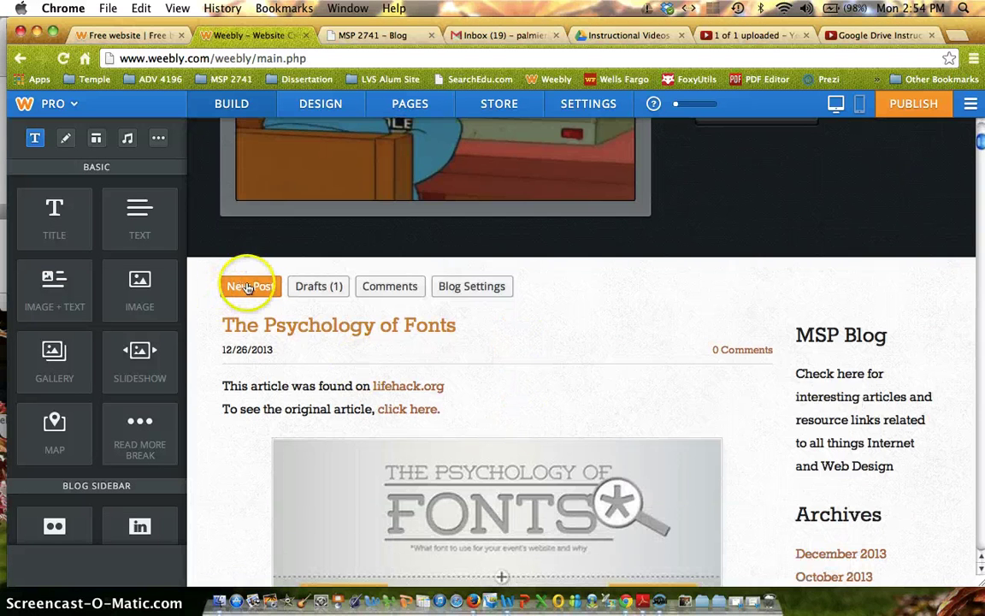
{"action": "scroll", "coordinate": [402, 256], "scroll_direction": "down", "scroll_amount": 2}
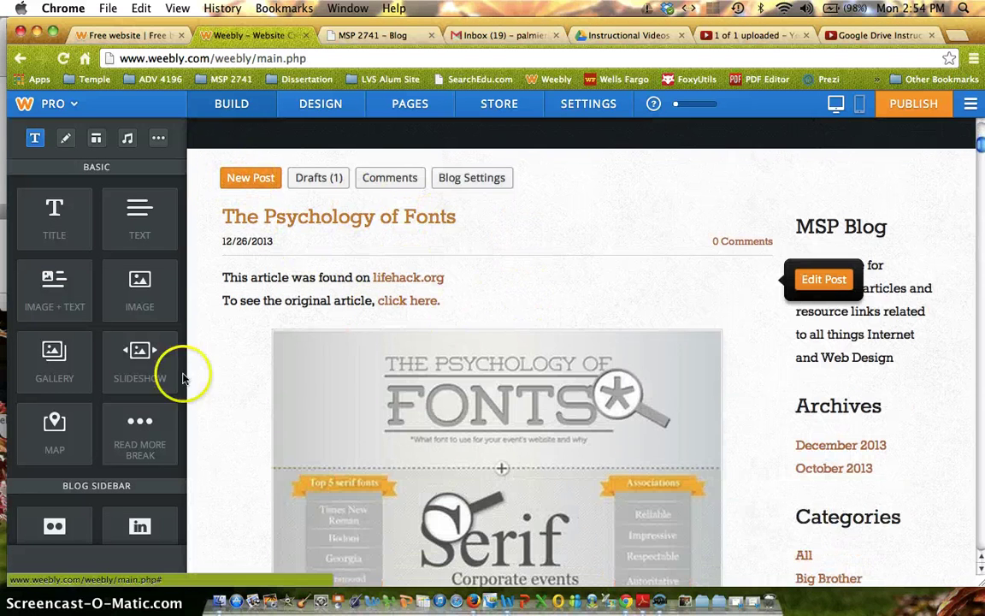
{"action": "scroll", "coordinate": [716, 325], "scroll_direction": "down", "scroll_amount": 4}
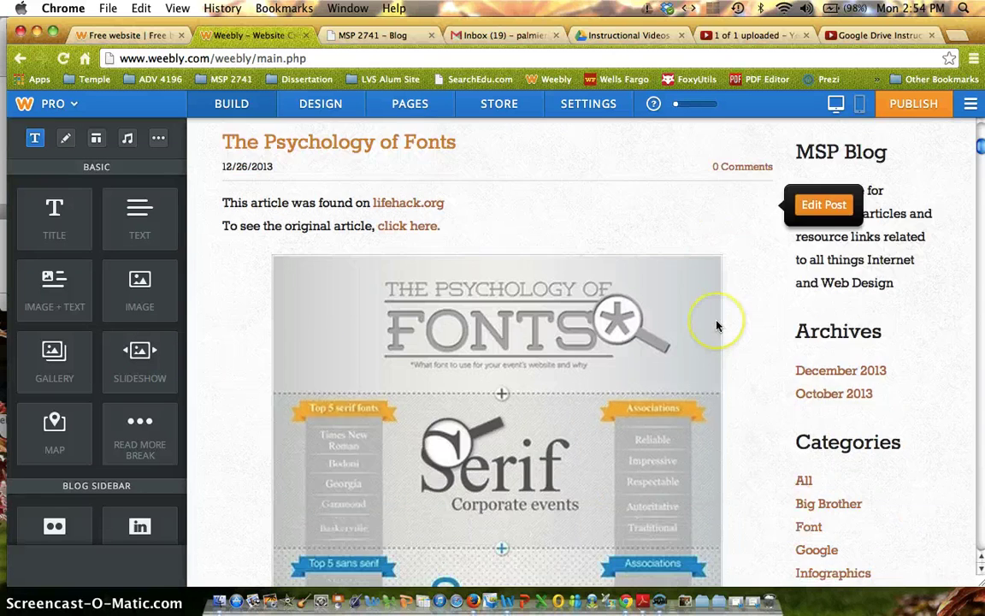
{"action": "scroll", "coordinate": [842, 278], "scroll_direction": "down", "scroll_amount": 3}
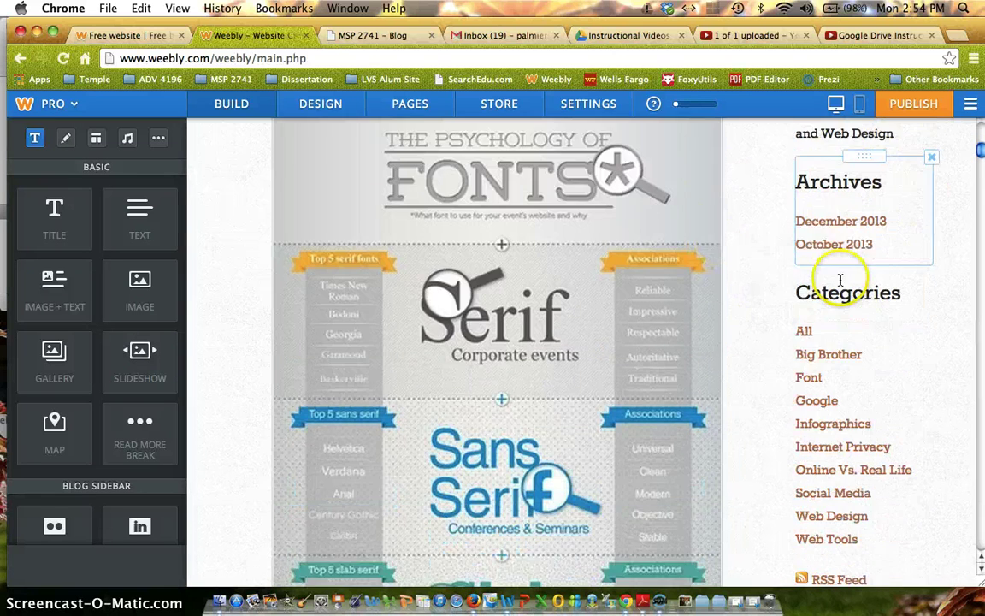
{"action": "scroll", "coordinate": [864, 356], "scroll_direction": "down", "scroll_amount": 5}
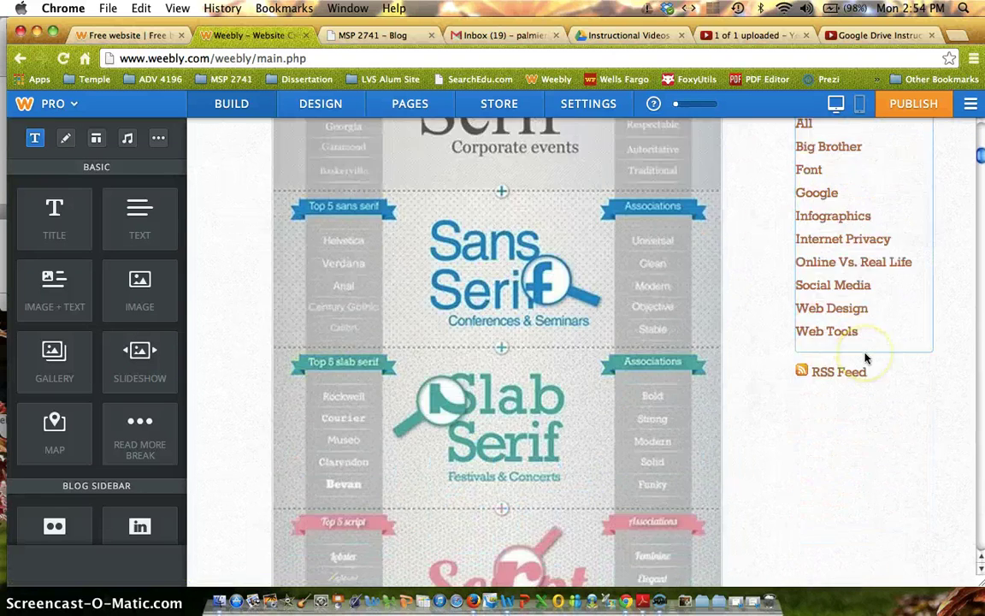
{"action": "scroll", "coordinate": [875, 347], "scroll_direction": "up", "scroll_amount": 10}
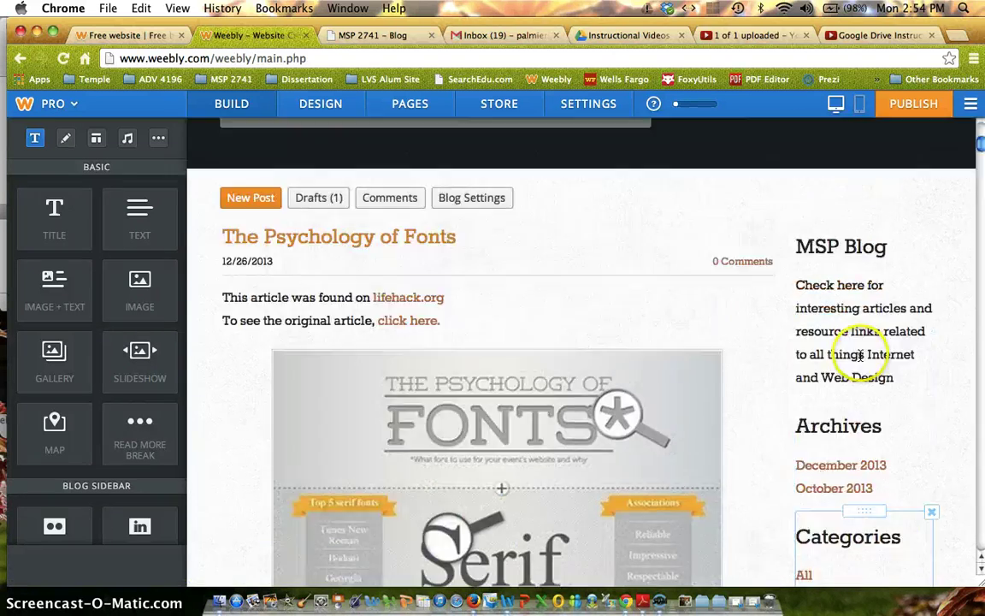
- Start a new blog post to review its sharing, comment and category settings, and cancel the post
{"action": "left_click", "coordinate": [255, 198]}
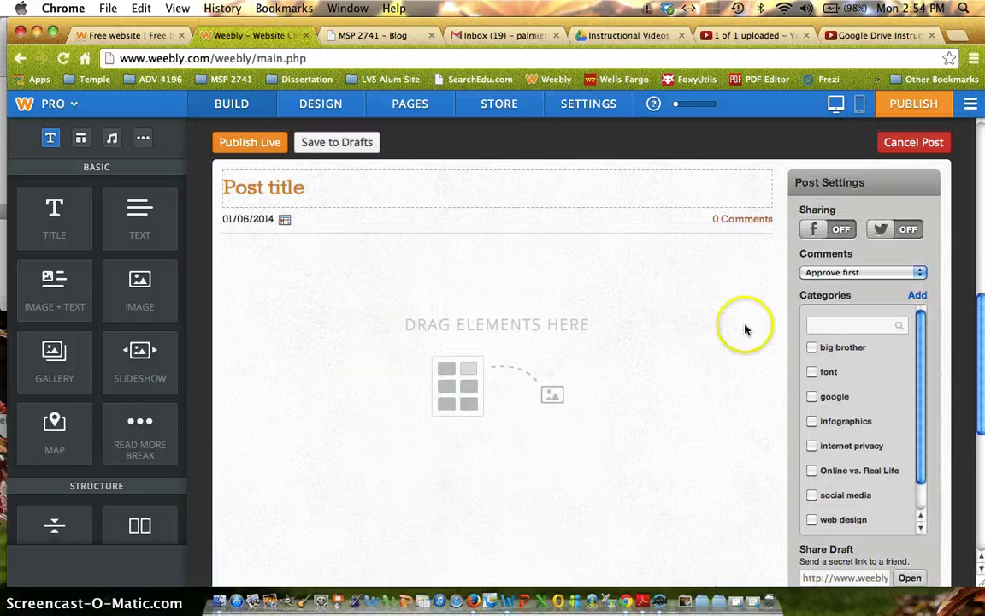
{"action": "scroll", "coordinate": [834, 350], "scroll_direction": "down", "scroll_amount": 2}
{"action": "left_click", "coordinate": [917, 289]}
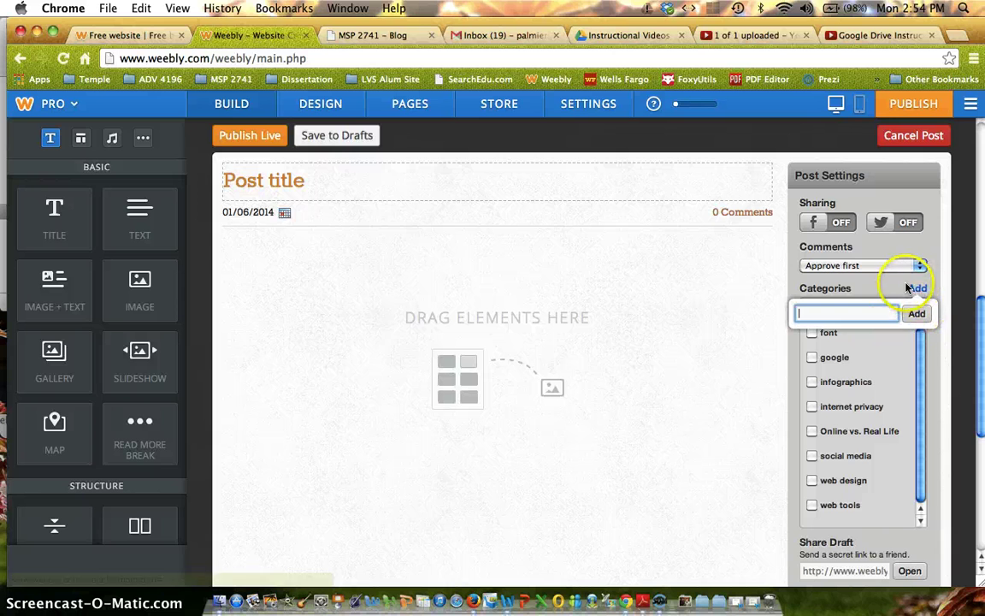
{"action": "left_click", "coordinate": [884, 285]}
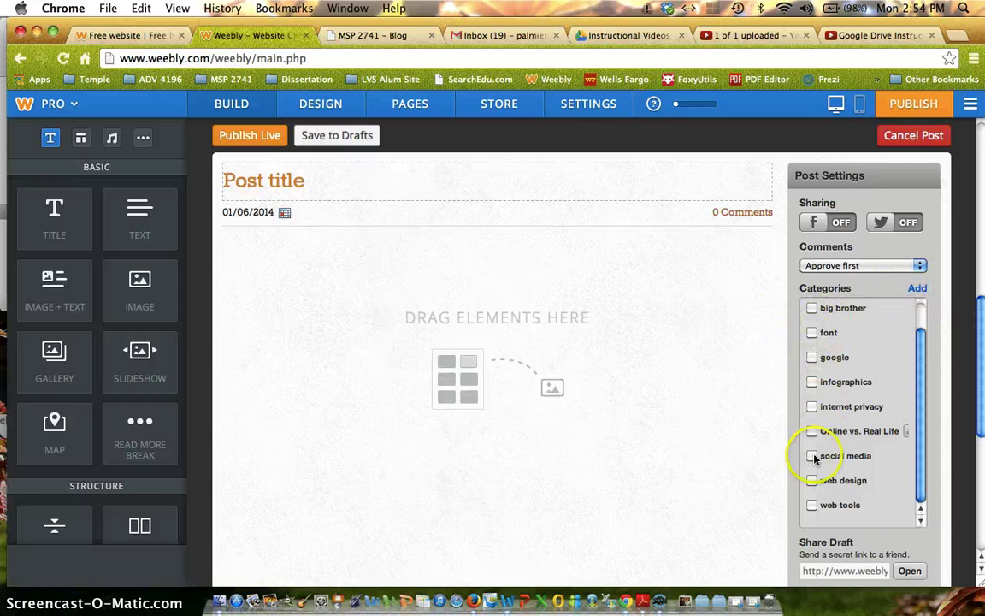
{"action": "scroll", "coordinate": [582, 351], "scroll_direction": "up", "scroll_amount": 3}
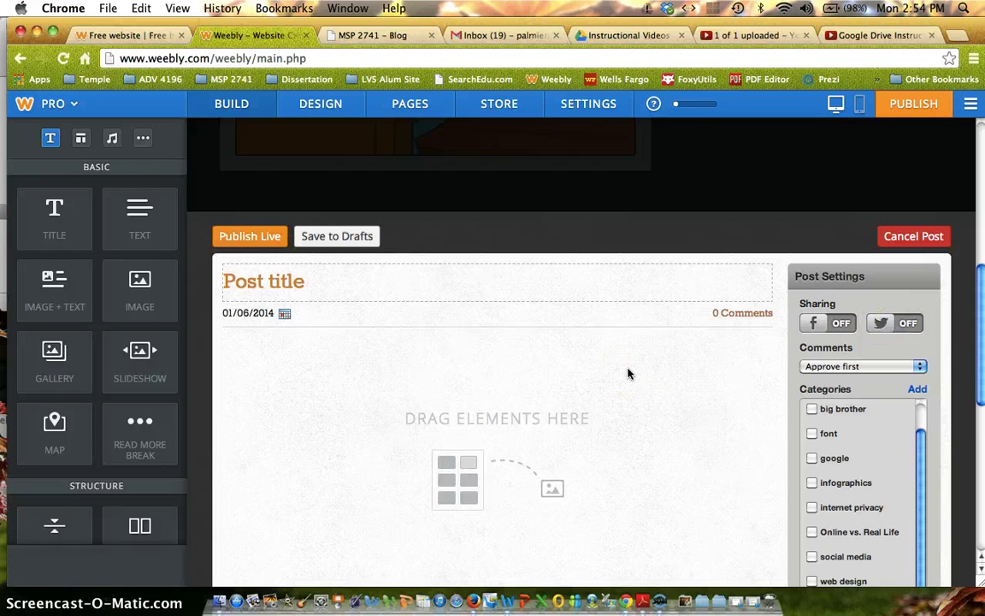
{"action": "scroll", "coordinate": [628, 373], "scroll_direction": "down", "scroll_amount": 5}
{"action": "scroll", "coordinate": [627, 374], "scroll_direction": "up", "scroll_amount": 6}
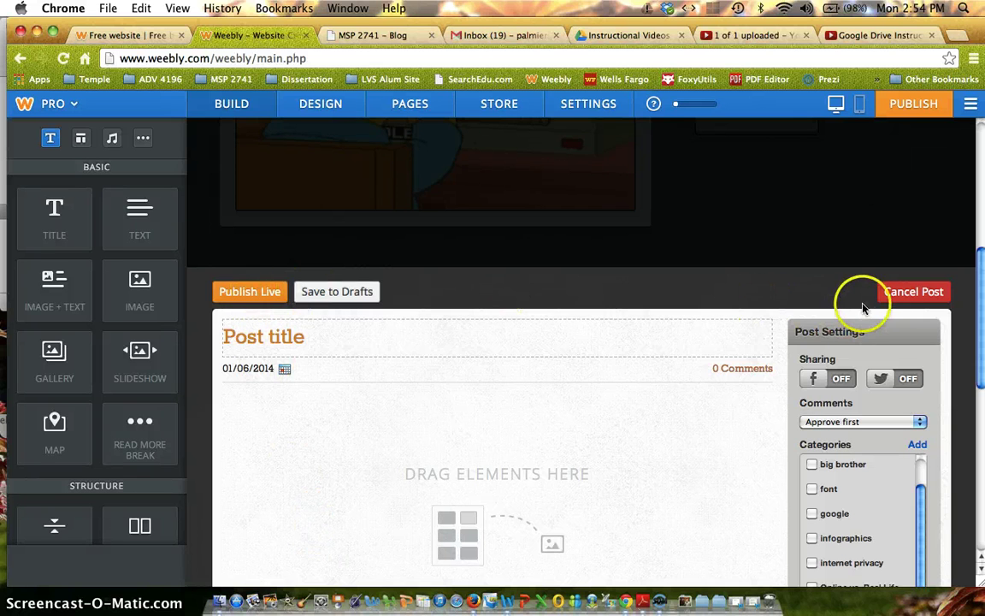
{"action": "left_click", "coordinate": [889, 293]}
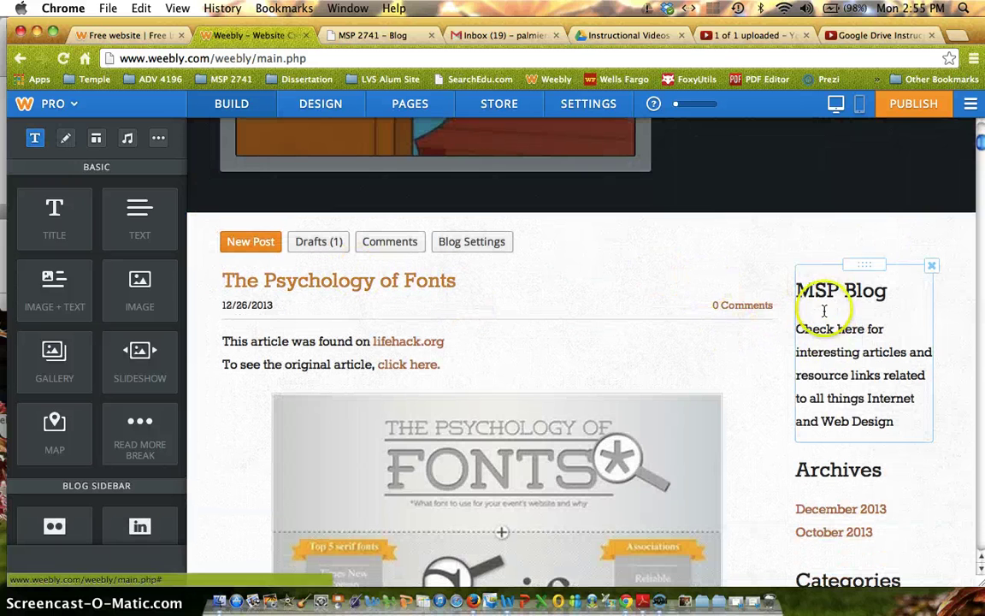
- Examine the date line of The Psychology of Fonts post and return to the Blog page header
{"action": "mouse_move", "coordinate": [727, 336]}
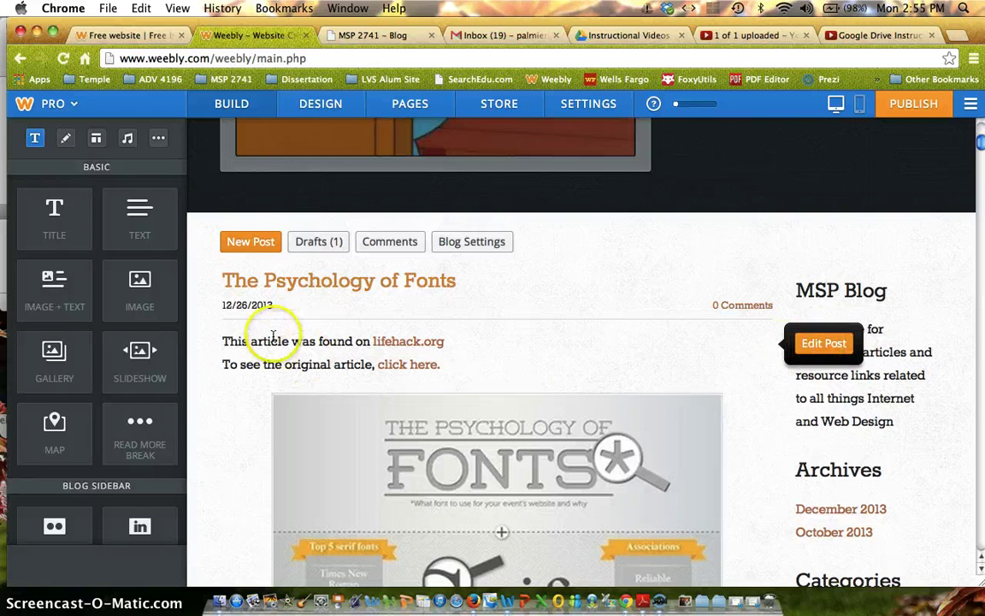
{"action": "left_click_drag", "start_coordinate": [220, 305], "coordinate": [275, 305]}
{"action": "left_click", "coordinate": [275, 305]}
{"action": "left_click", "coordinate": [336, 323]}
{"action": "scroll", "coordinate": [337, 330], "scroll_direction": "up", "scroll_amount": 10}
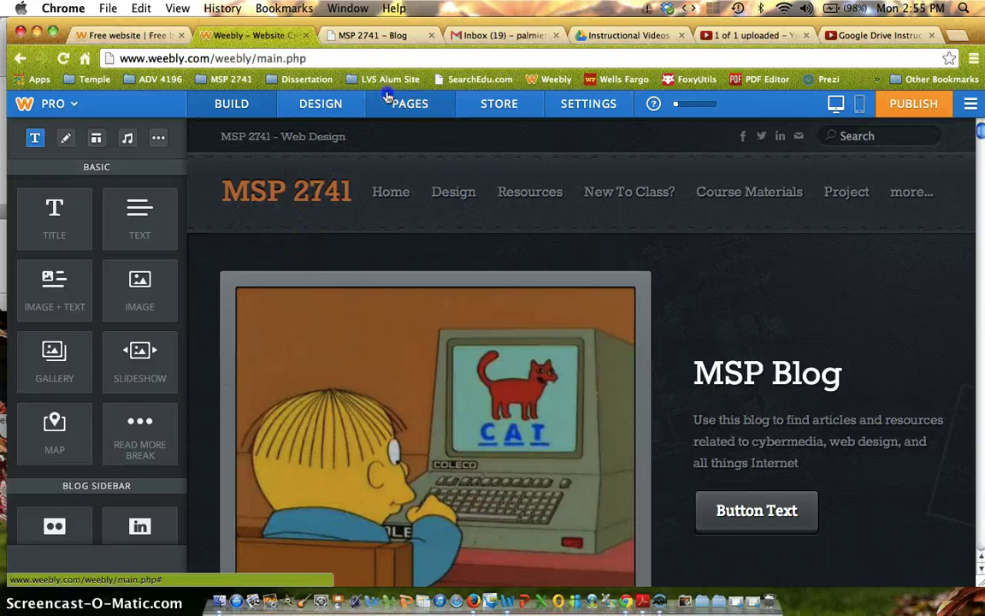
- Revisit the site's page list and design options, and look over the Blog page in the editor again
{"action": "left_click", "coordinate": [410, 103]}
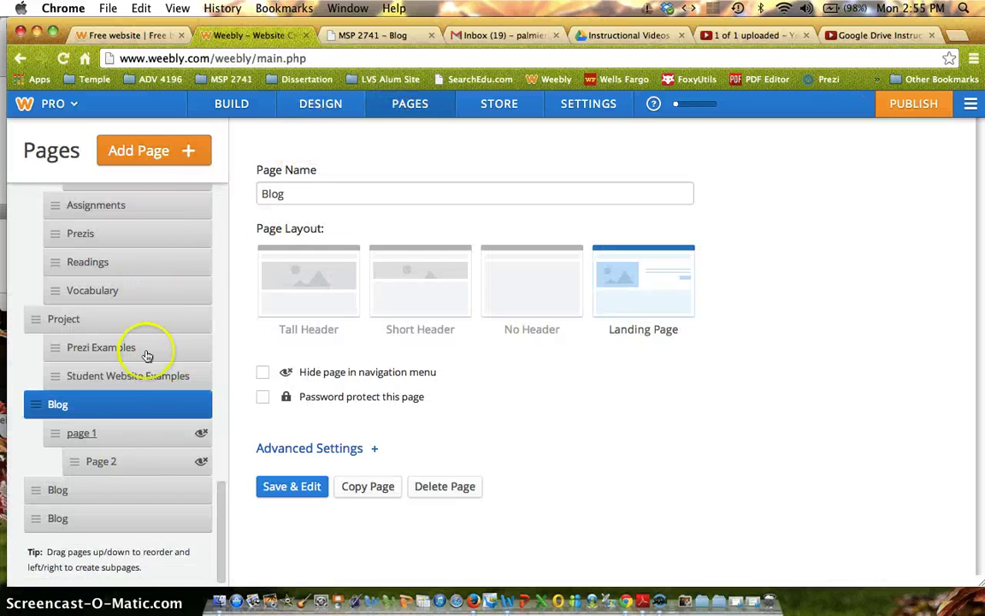
{"action": "left_click", "coordinate": [317, 111]}
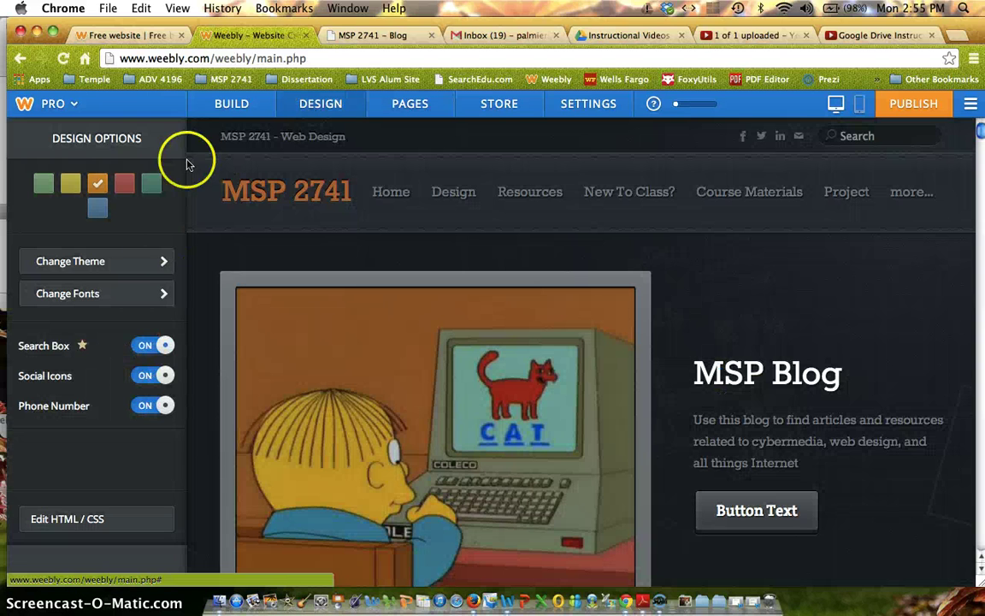
{"action": "left_click", "coordinate": [219, 109]}
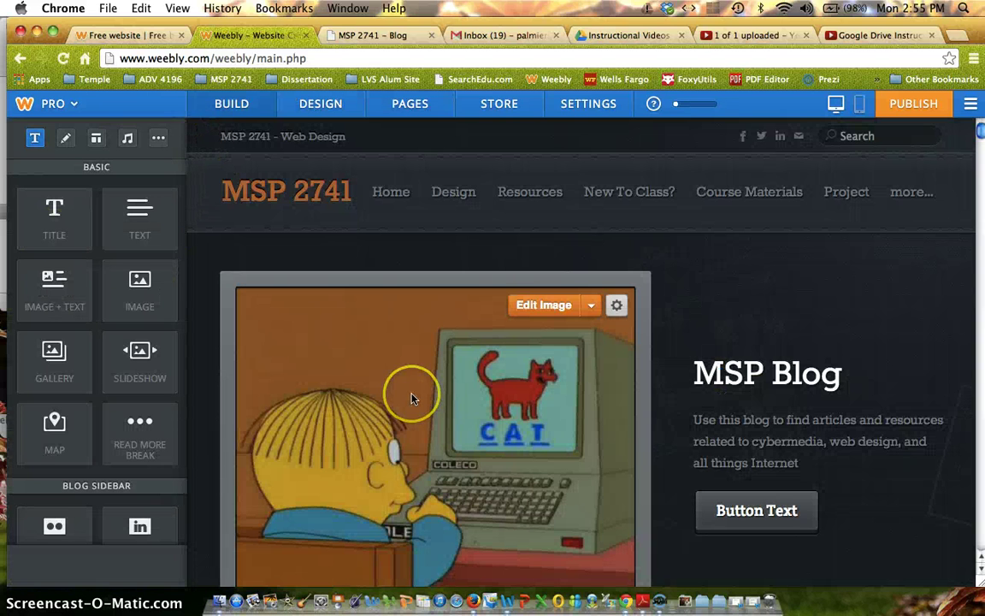
{"action": "scroll", "coordinate": [412, 380], "scroll_direction": "down", "scroll_amount": 2}
{"action": "scroll", "coordinate": [411, 380], "scroll_direction": "down", "scroll_amount": 10}
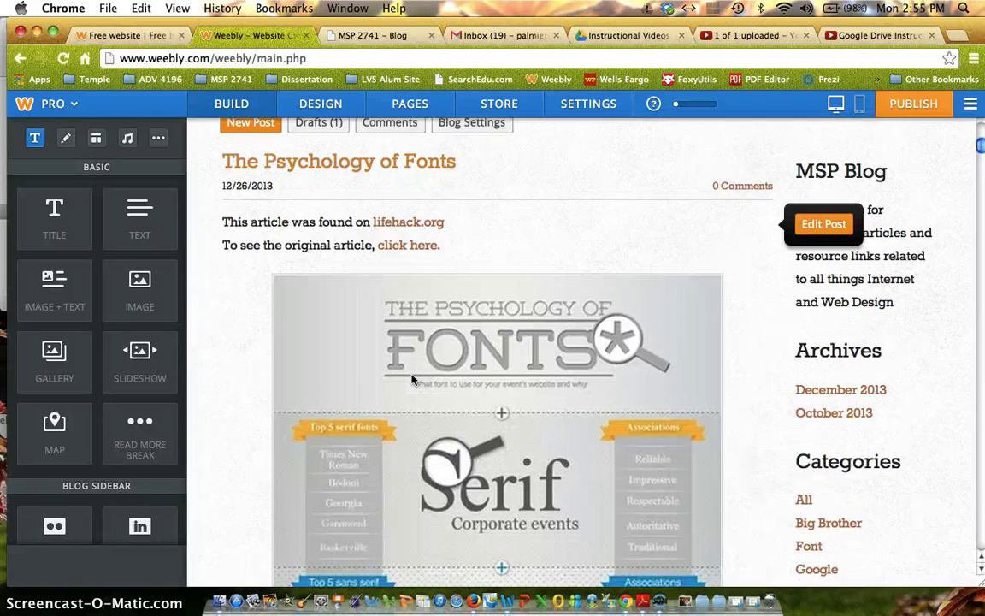
{"action": "scroll", "coordinate": [412, 380], "scroll_direction": "up", "scroll_amount": 10}
{"action": "scroll", "coordinate": [902, 246], "scroll_direction": "up", "scroll_amount": 3}
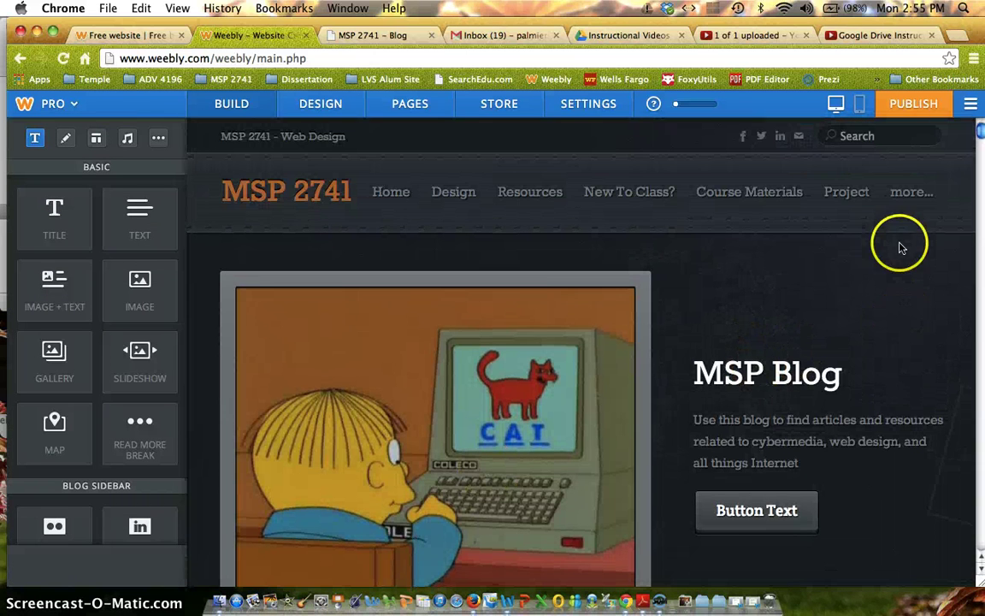